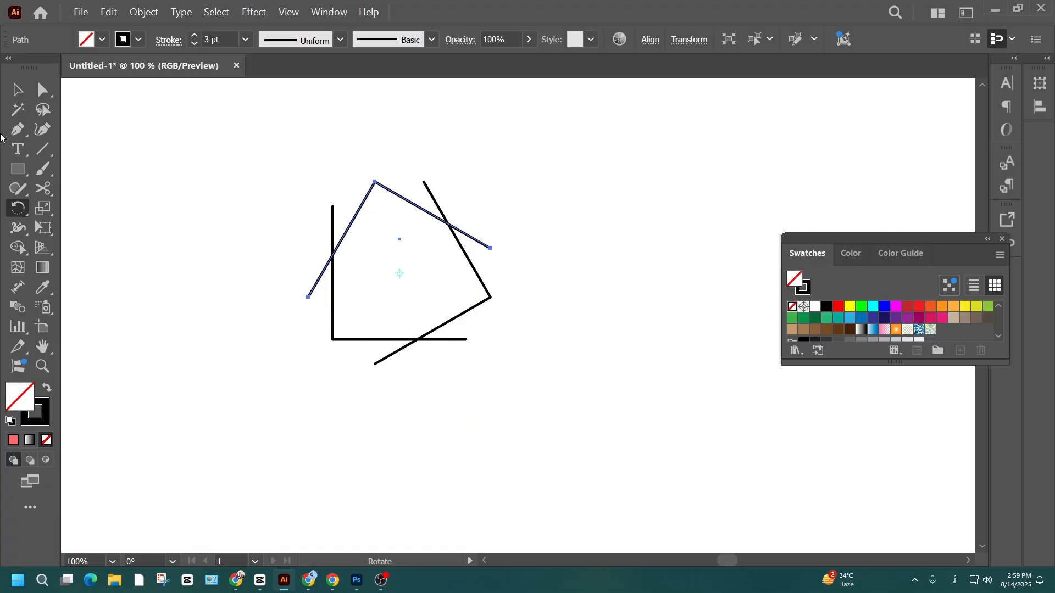
- Trim the overhanging ends of the three overlapping angled paths with Shape Builder, leaving one closed six-sided outline
{"action": "left_click", "coordinate": [16, 91]}
{"action": "left_click_drag", "start_coordinate": [509, 181], "coordinate": [321, 392]}
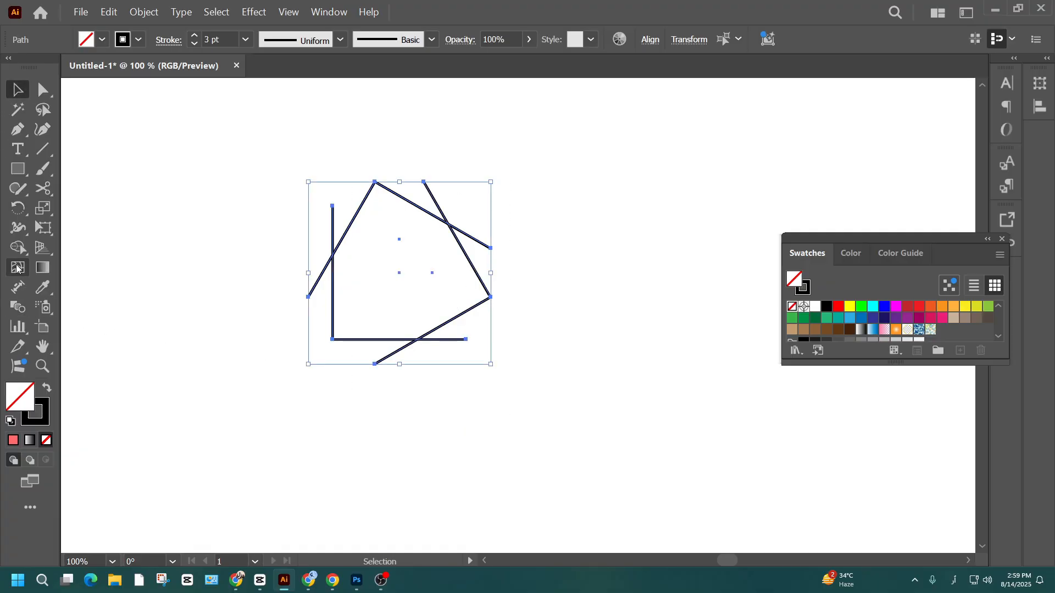
{"action": "key", "text": "shift+m"}
{"action": "left_click", "coordinate": [422, 190], "text": "alt"}
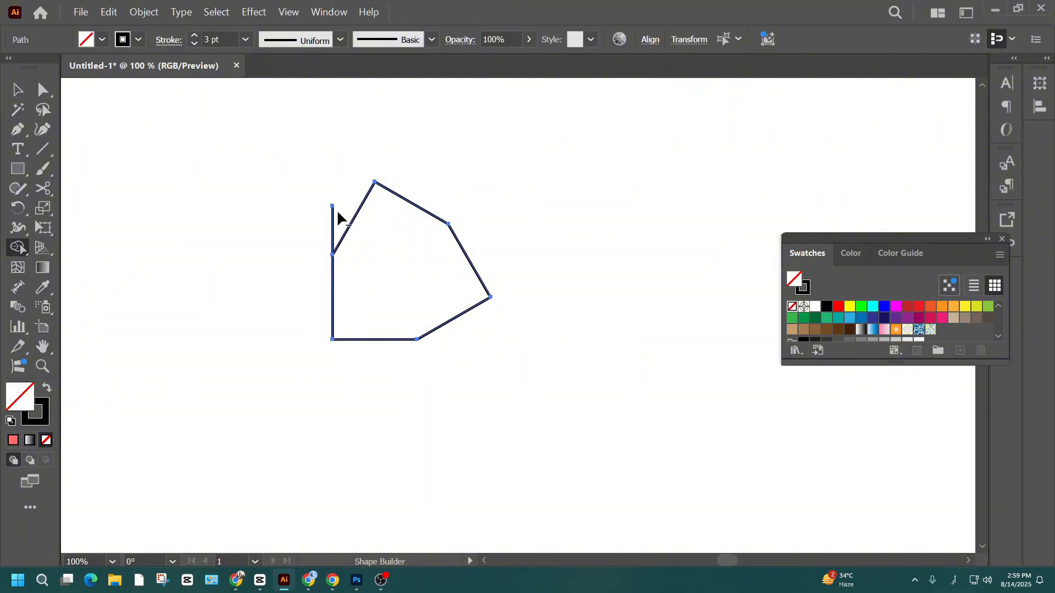
- Create a copy of the whole outline rotated 180° about the anchor at the right end of its bottom edge
{"action": "left_click", "coordinate": [15, 90]}
{"action": "left_click", "coordinate": [486, 153]}
{"action": "left_click_drag", "start_coordinate": [562, 181], "coordinate": [238, 390]}
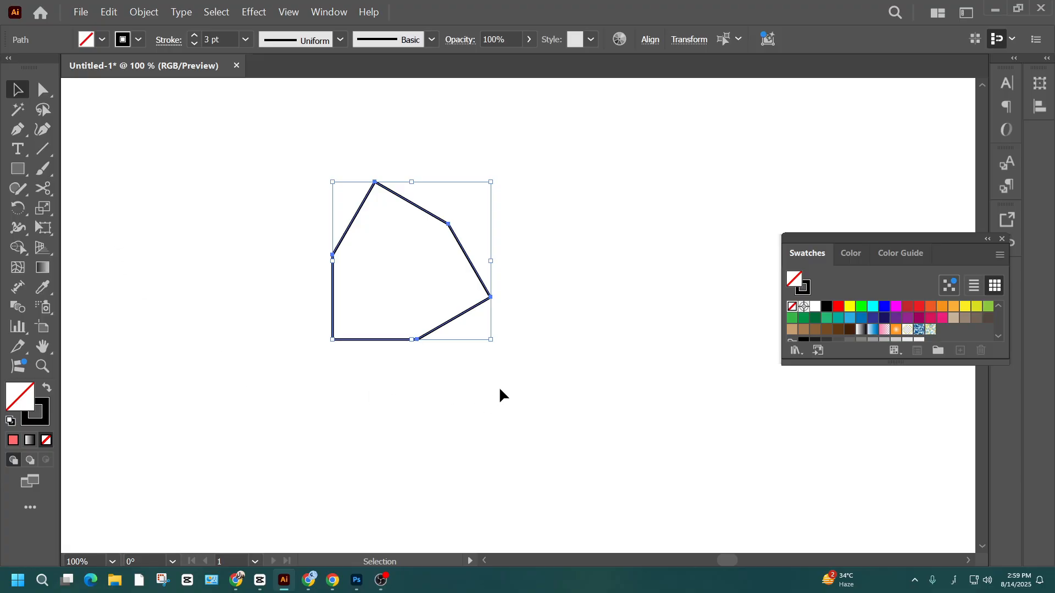
{"action": "left_click", "coordinate": [17, 209]}
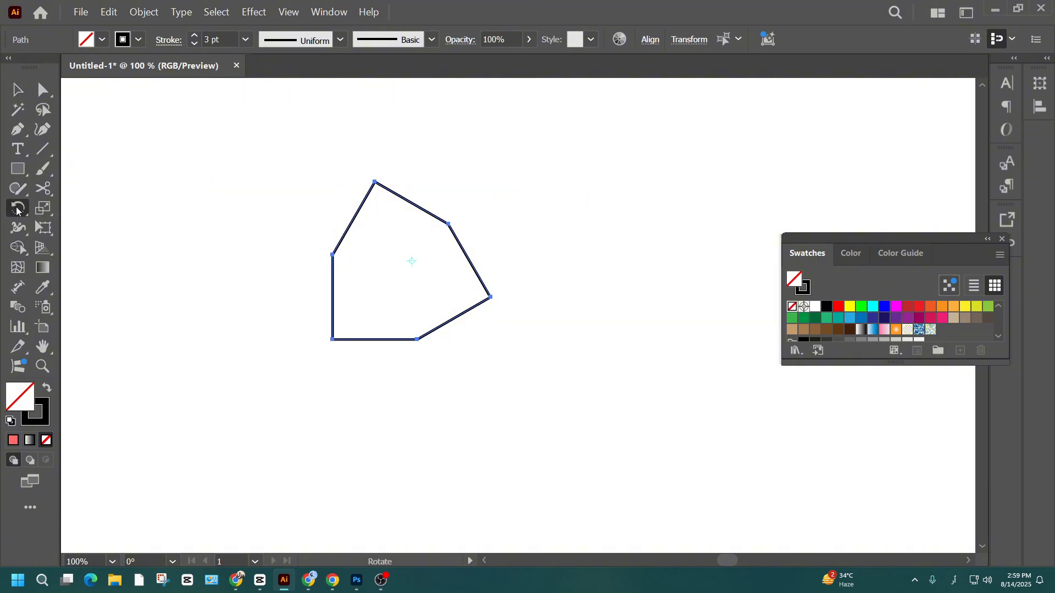
{"action": "left_click", "coordinate": [418, 339], "text": "alt"}
{"action": "type", "text": "180"}
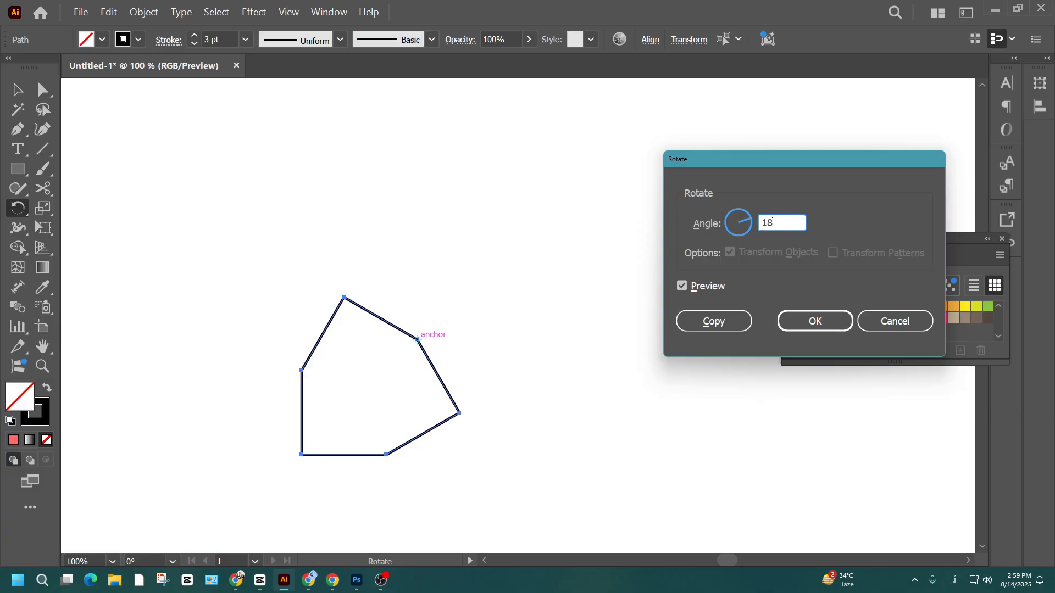
{"action": "left_click", "coordinate": [732, 333]}
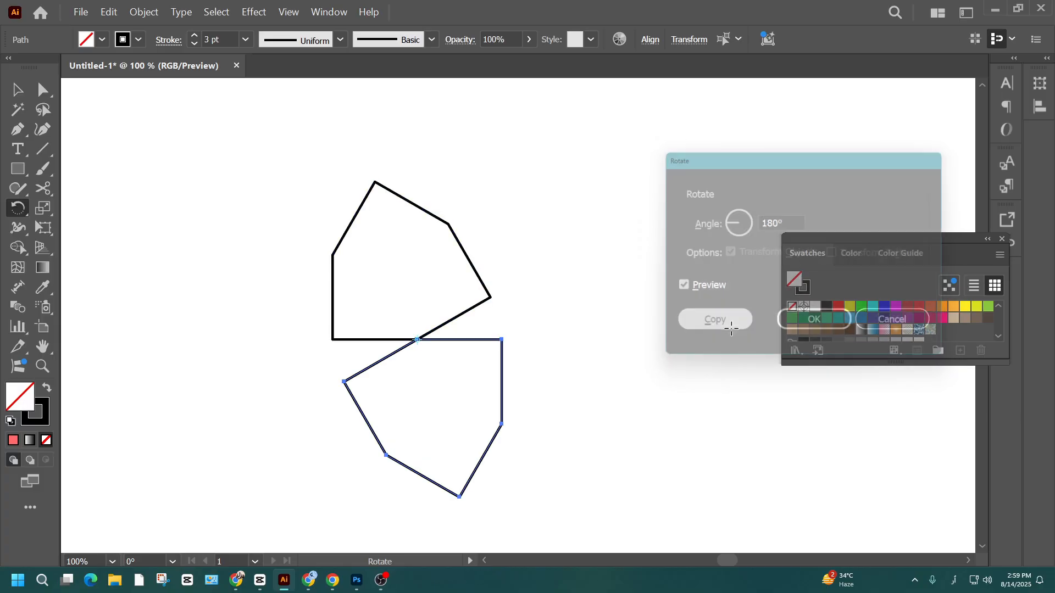
- Extend the ring with two more 180° rotated copies, pivoting on the second piece's lower-left anchor and the third piece's upper-left anchor
{"action": "left_click", "coordinate": [386, 455], "text": "alt"}
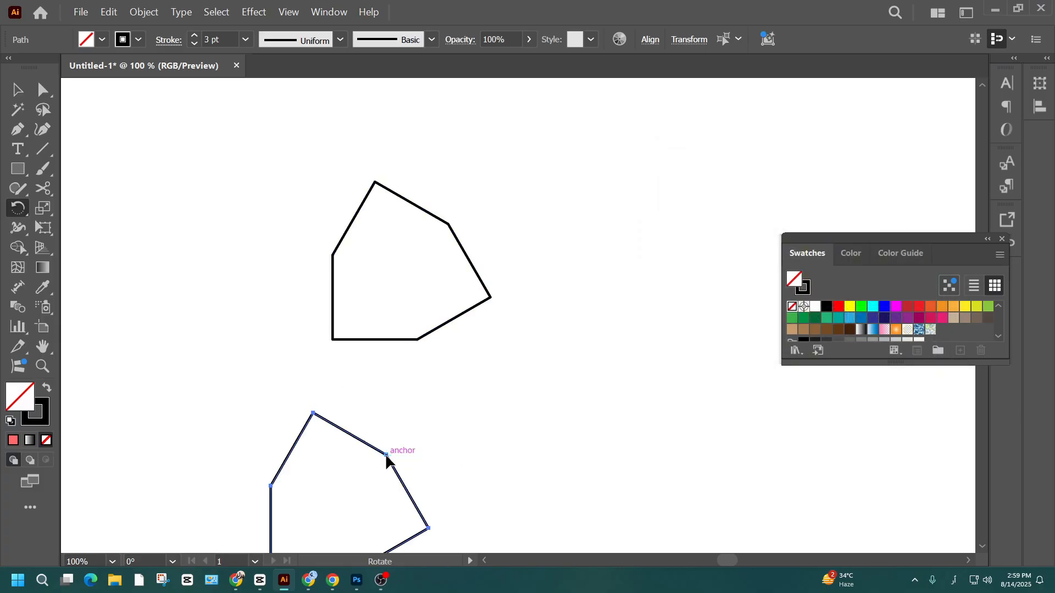
{"action": "left_click", "coordinate": [725, 323]}
{"action": "scroll", "coordinate": [346, 420], "scroll_direction": "down", "scroll_amount": 2}
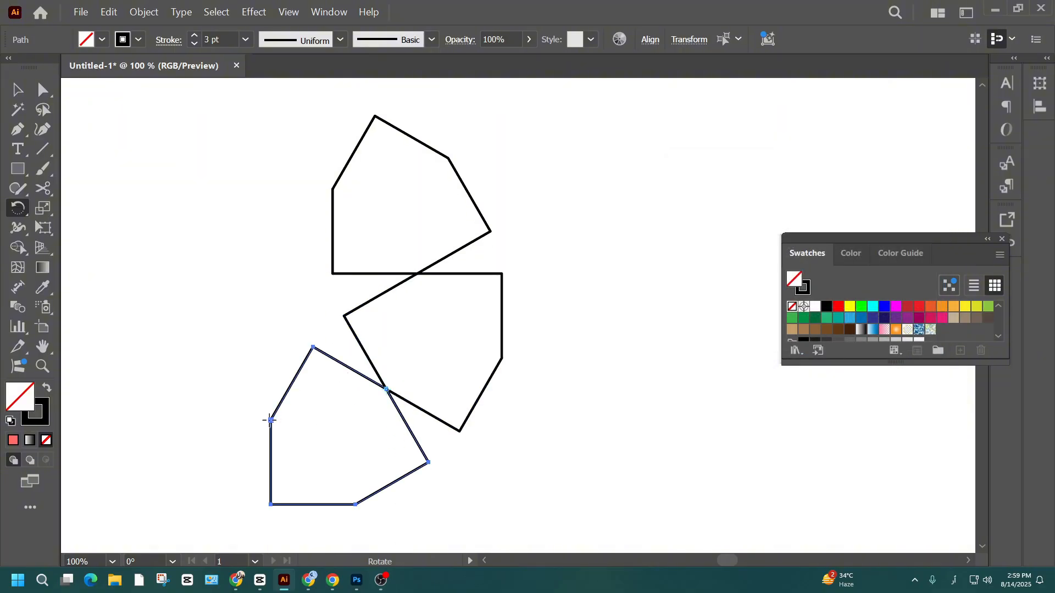
{"action": "left_click", "coordinate": [270, 421], "text": "alt"}
{"action": "left_click", "coordinate": [717, 321]}
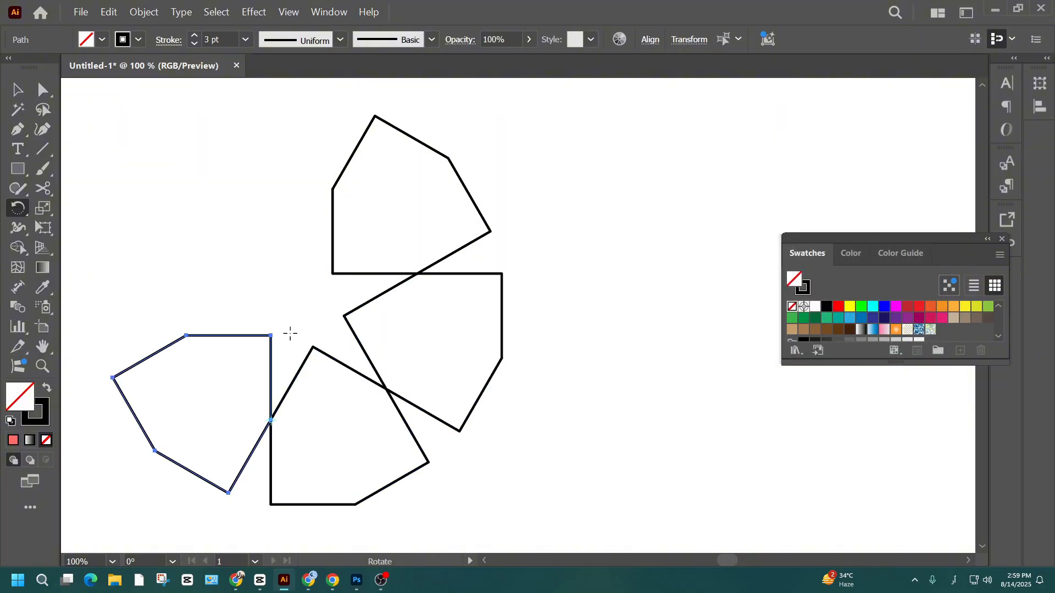
- Close the six-piece ring with two further 180° rotated copies, pivoting on the fourth piece's upper-left anchor and the fifth piece's upper-right anchor
{"action": "left_click", "coordinate": [187, 335], "text": "alt"}
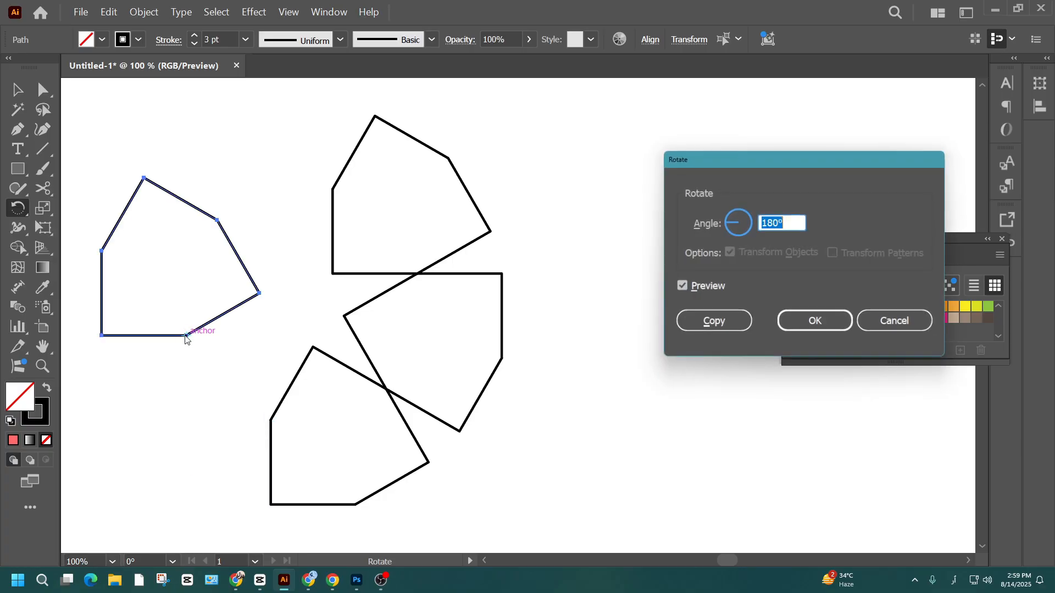
{"action": "left_click", "coordinate": [715, 321]}
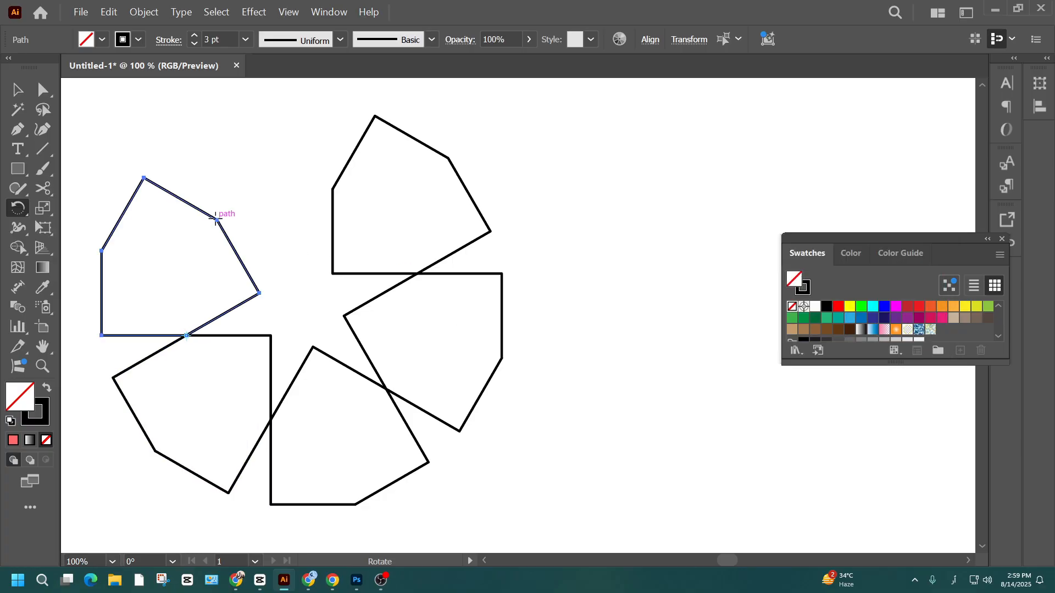
{"action": "left_click", "coordinate": [217, 220], "text": "alt"}
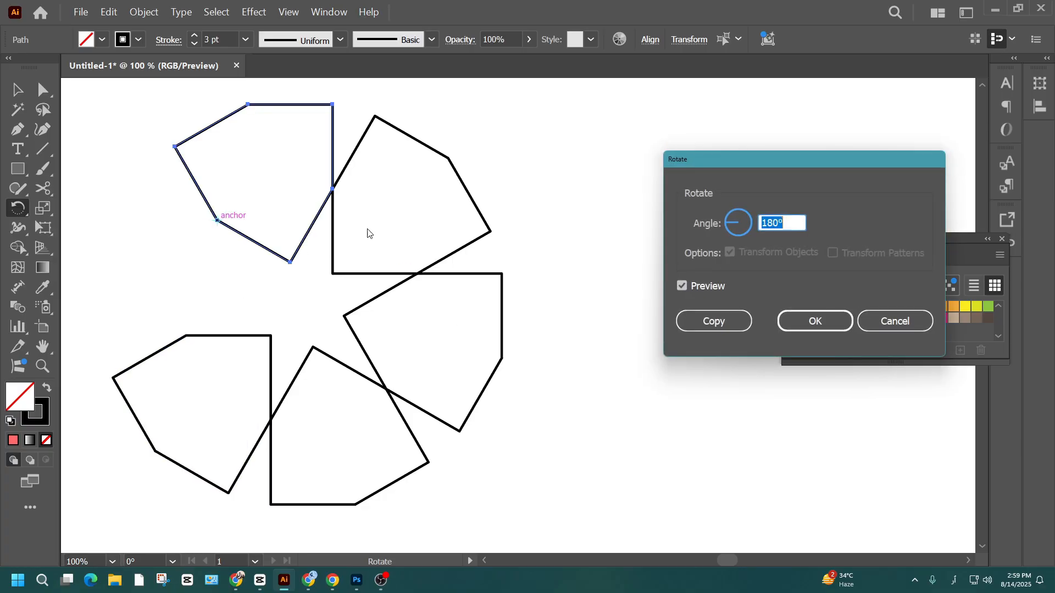
{"action": "left_click", "coordinate": [714, 321]}
- Rotate the entire six-piece ring 165° about its centre without copying, and deselect it
{"action": "key", "text": "v"}
{"action": "scroll", "coordinate": [469, 230], "scroll_direction": "up", "scroll_amount": 2}
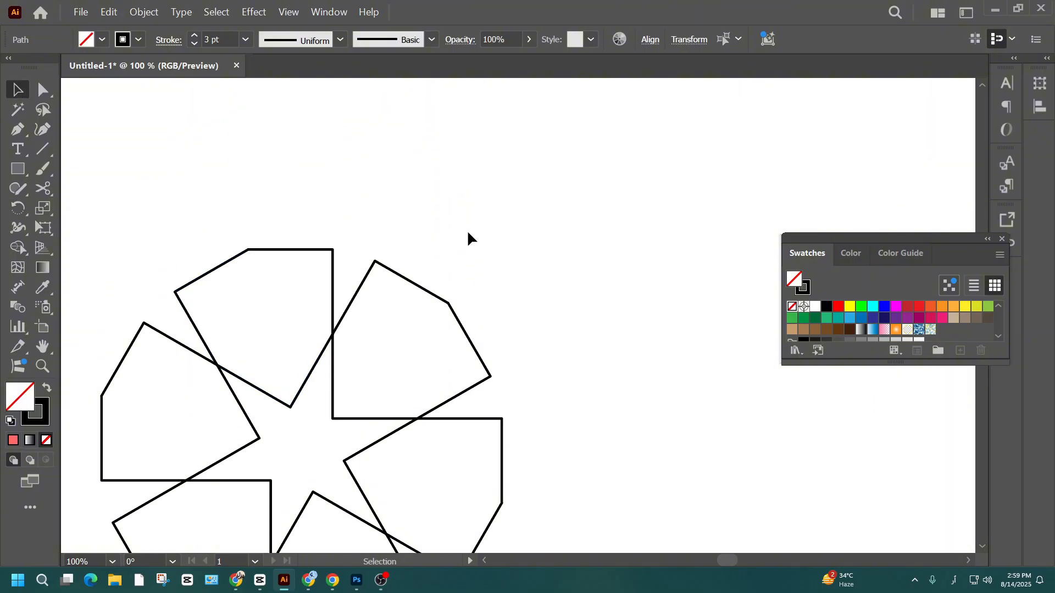
{"action": "scroll", "coordinate": [471, 230], "scroll_direction": "down", "scroll_amount": 1}
{"action": "scroll", "coordinate": [471, 231], "scroll_direction": "down", "scroll_amount": 2, "text": "alt"}
{"action": "left_click_drag", "start_coordinate": [549, 188], "coordinate": [261, 424]}
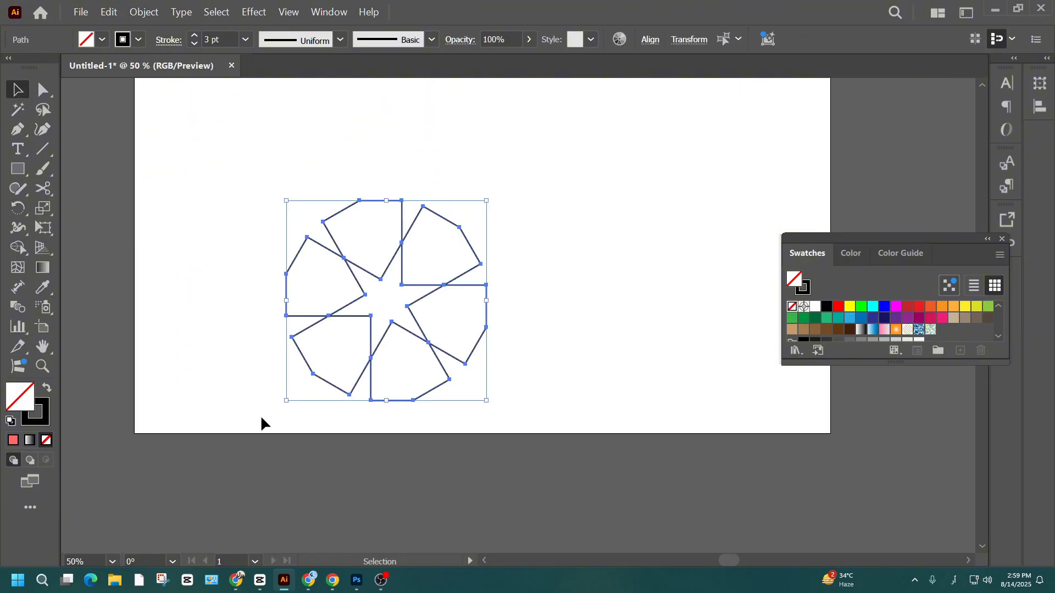
{"action": "left_click", "coordinate": [17, 208]}
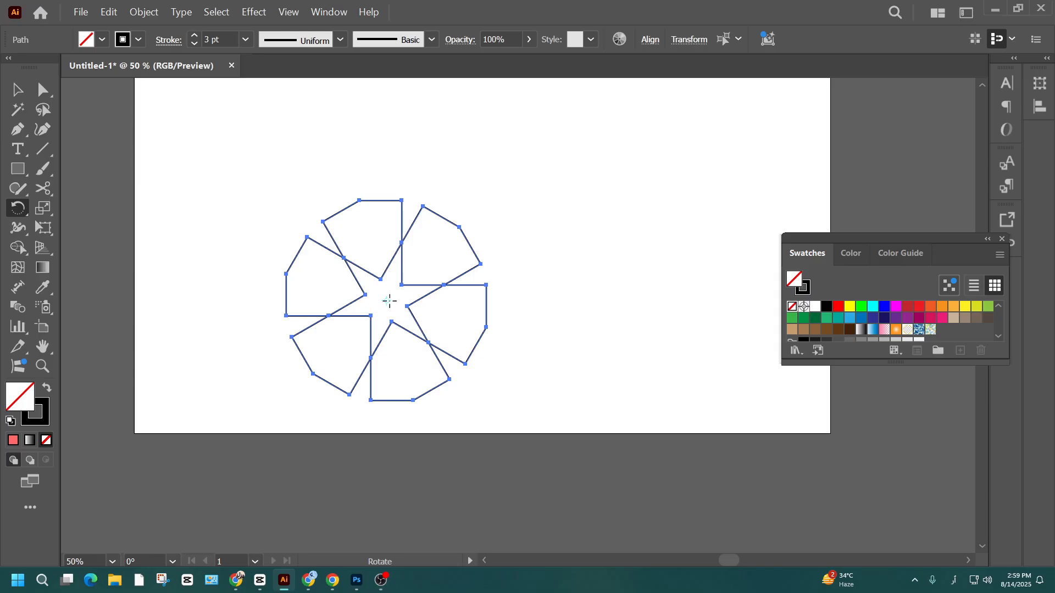
{"action": "left_click", "coordinate": [388, 302], "text": "alt"}
{"action": "scroll", "coordinate": [785, 222], "scroll_direction": "up", "scroll_amount": 5}
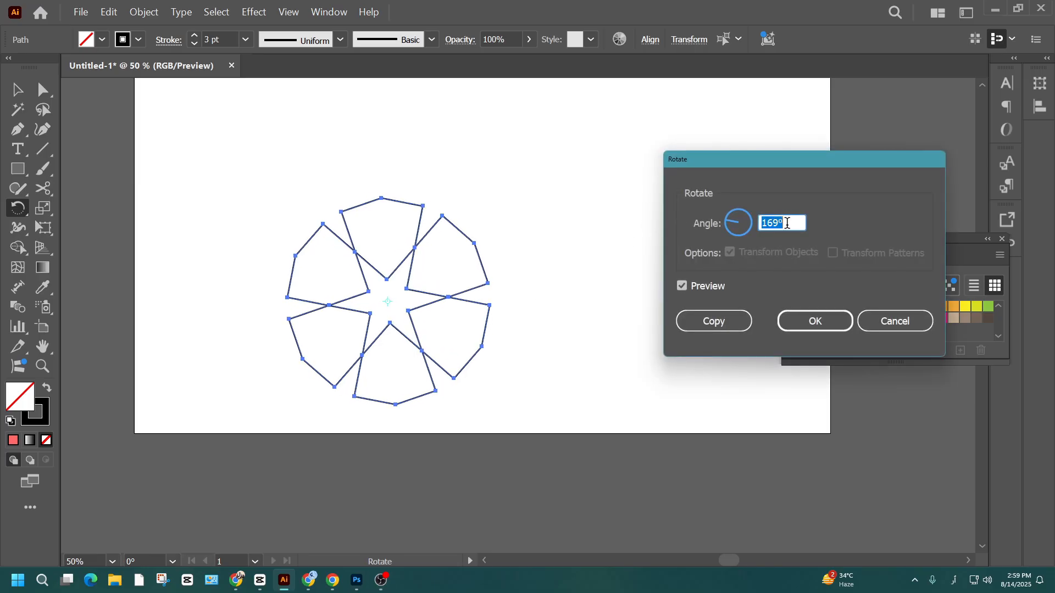
{"action": "scroll", "coordinate": [787, 222], "scroll_direction": "down", "scroll_amount": 4}
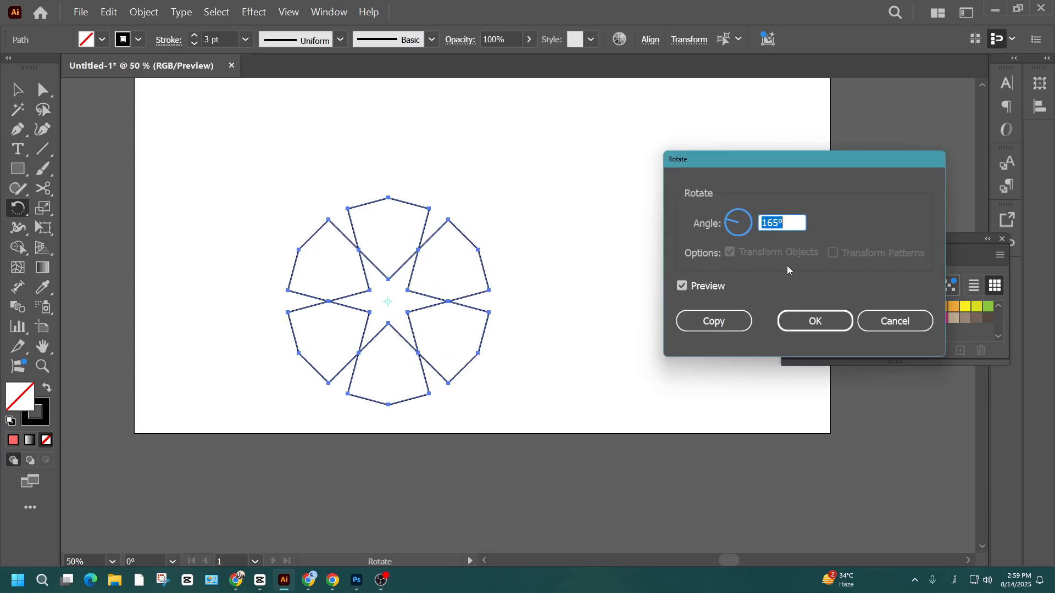
{"action": "left_click", "coordinate": [803, 321]}
{"action": "left_click", "coordinate": [17, 89]}
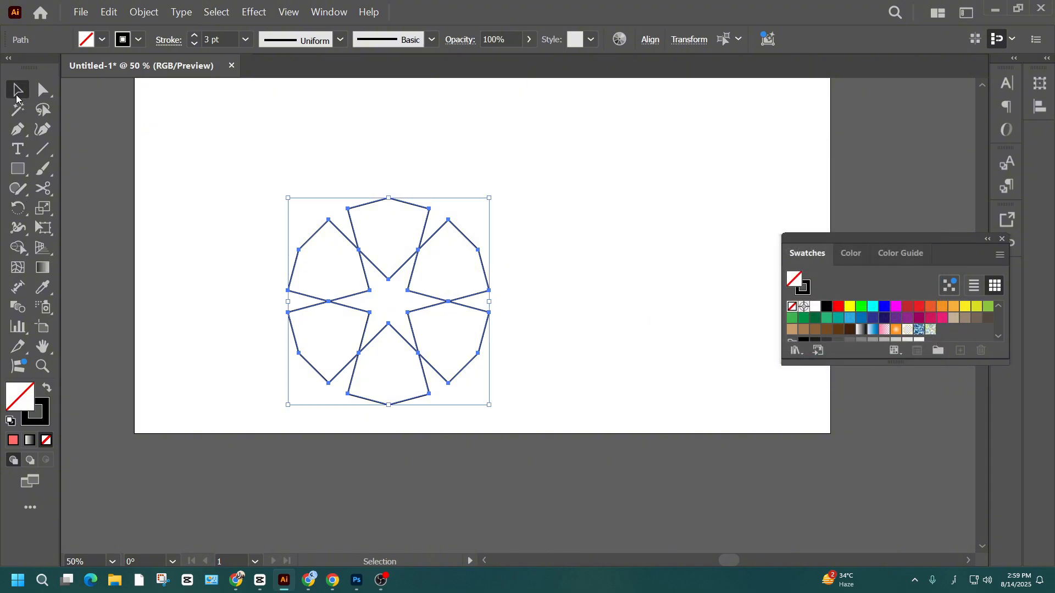
{"action": "left_click", "coordinate": [439, 163]}
{"action": "left_click", "coordinate": [407, 216]}
{"action": "left_click", "coordinate": [498, 181]}
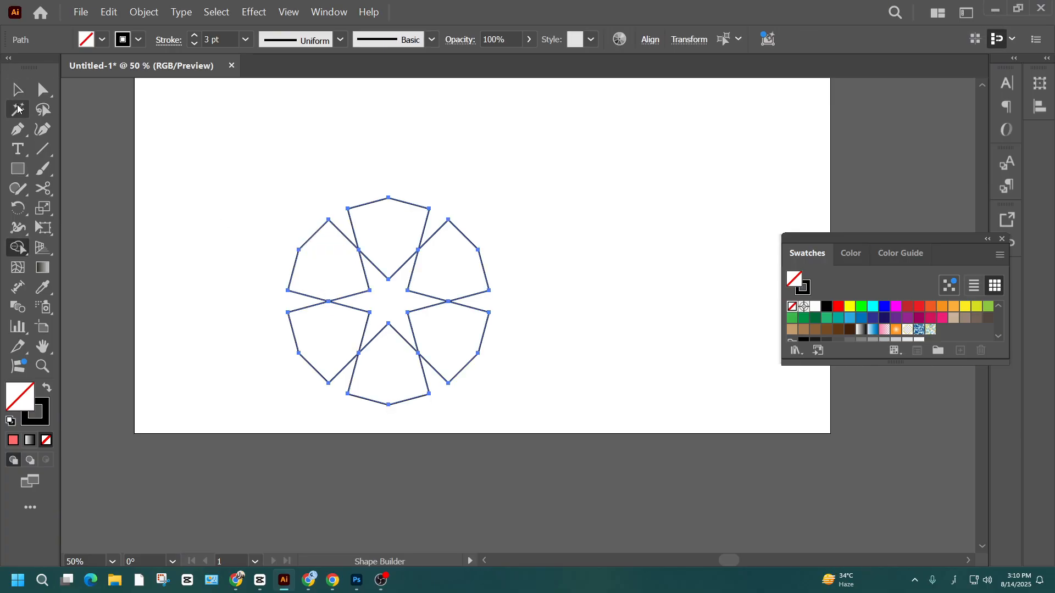
- Add a copy of the ring's top piece rotated 180° about its topmost anchor
{"action": "left_click", "coordinate": [17, 90]}
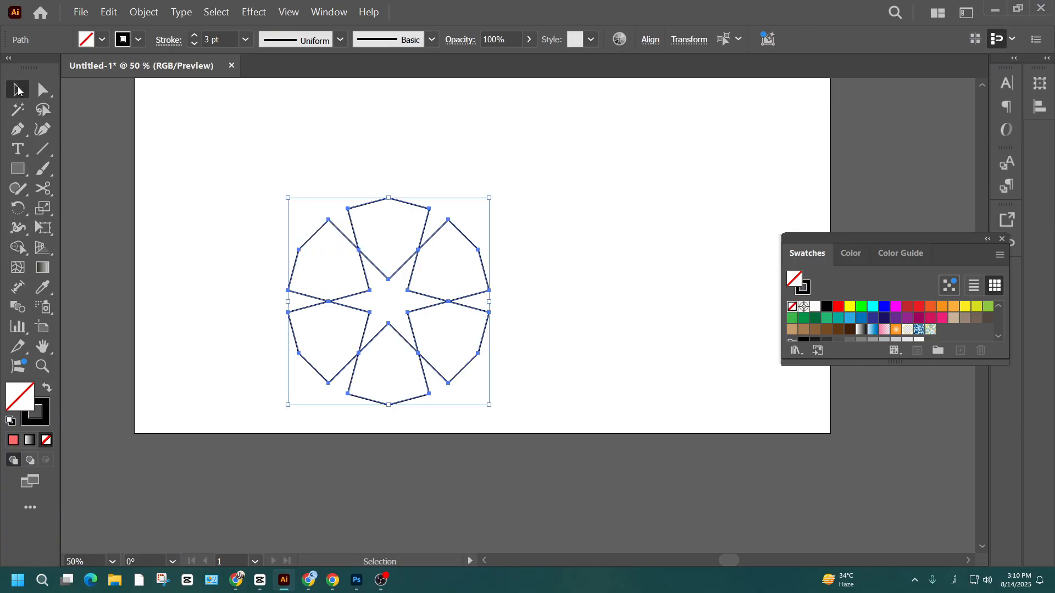
{"action": "left_click_drag", "start_coordinate": [546, 181], "coordinate": [232, 432]}
{"action": "left_click", "coordinate": [379, 201]}
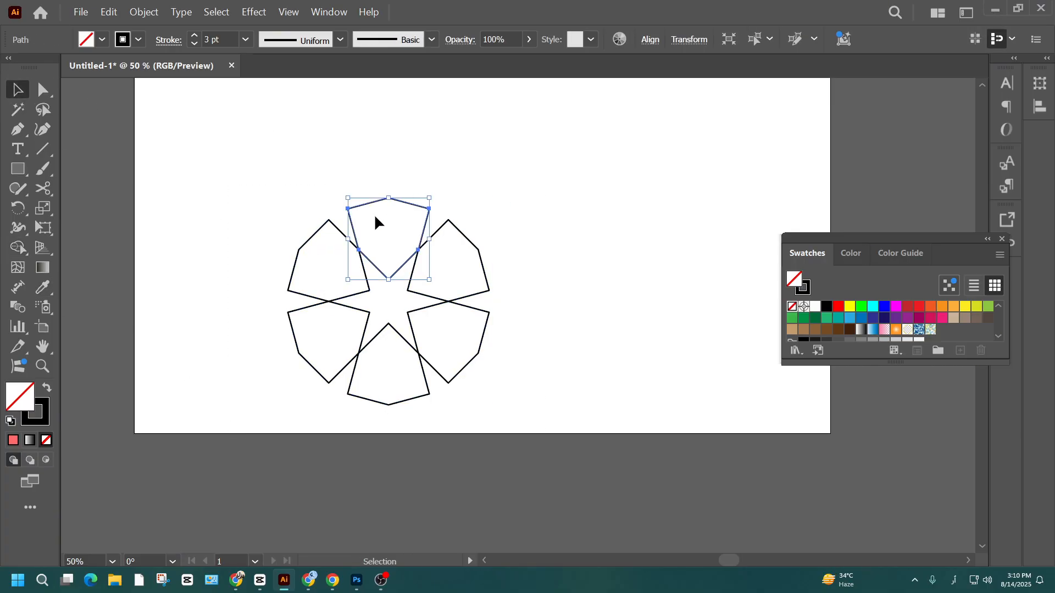
{"action": "left_click", "coordinate": [18, 208]}
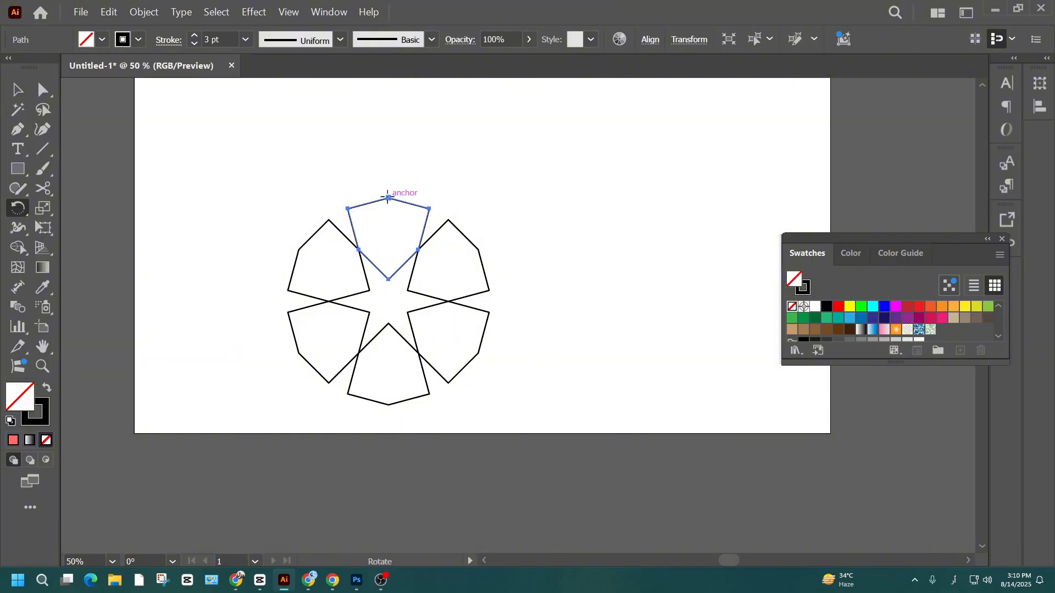
{"action": "left_click", "coordinate": [387, 198], "text": "alt"}
{"action": "type", "text": "180"}
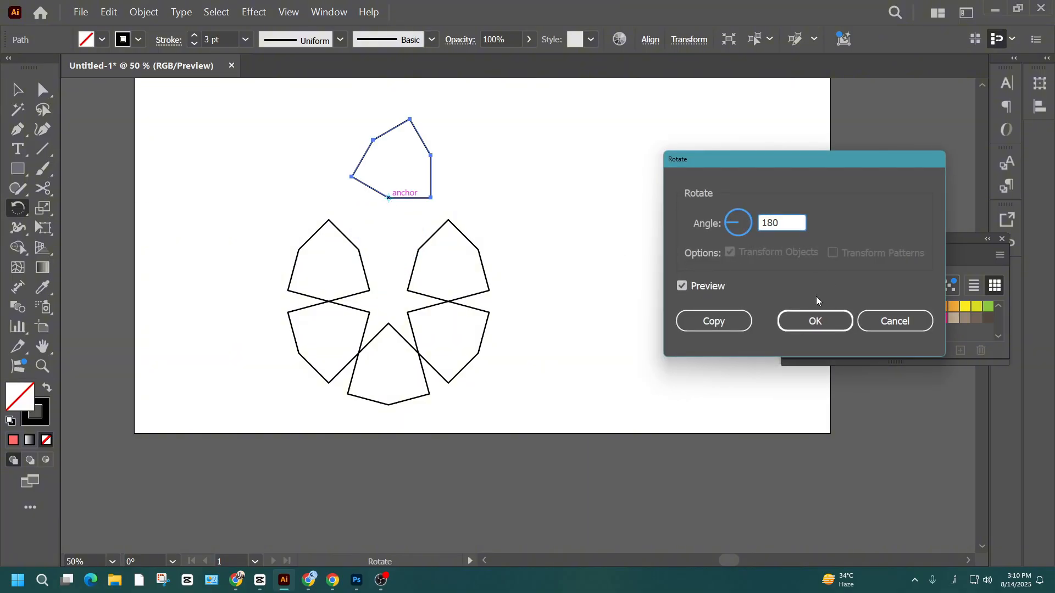
{"action": "left_click", "coordinate": [717, 324]}
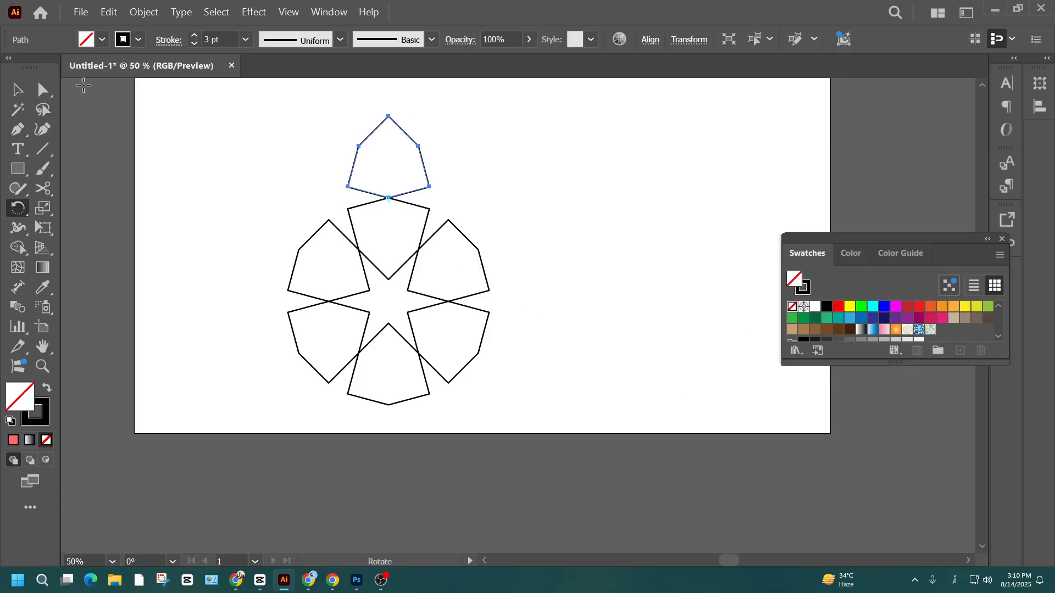
- Add a copy of the ring's upper-right piece rotated 180° about its outer upper-right anchor
{"action": "key", "text": "v"}
{"action": "left_click", "coordinate": [470, 270]}
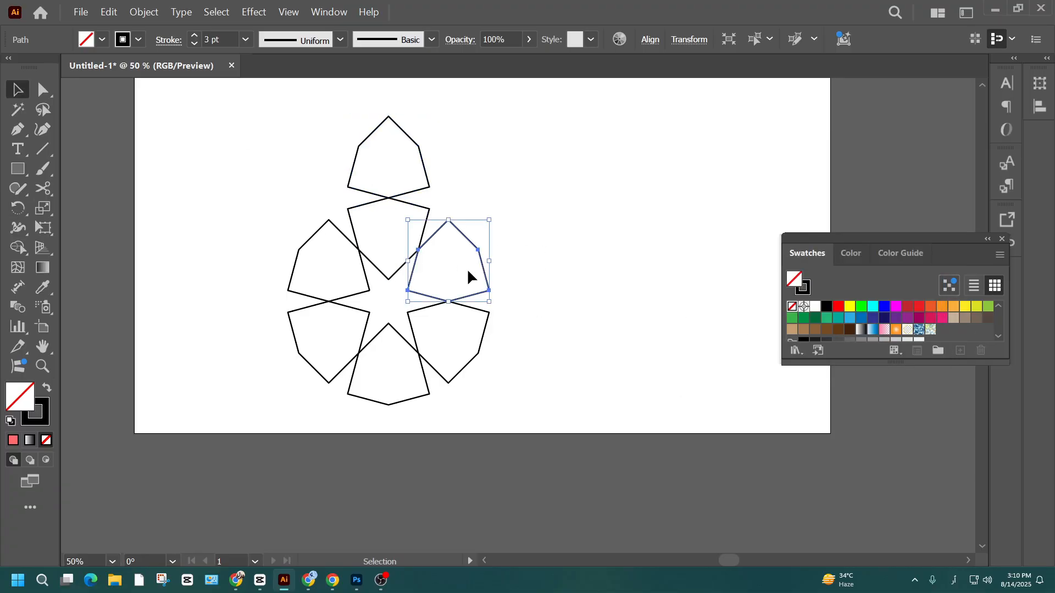
{"action": "key", "text": "r"}
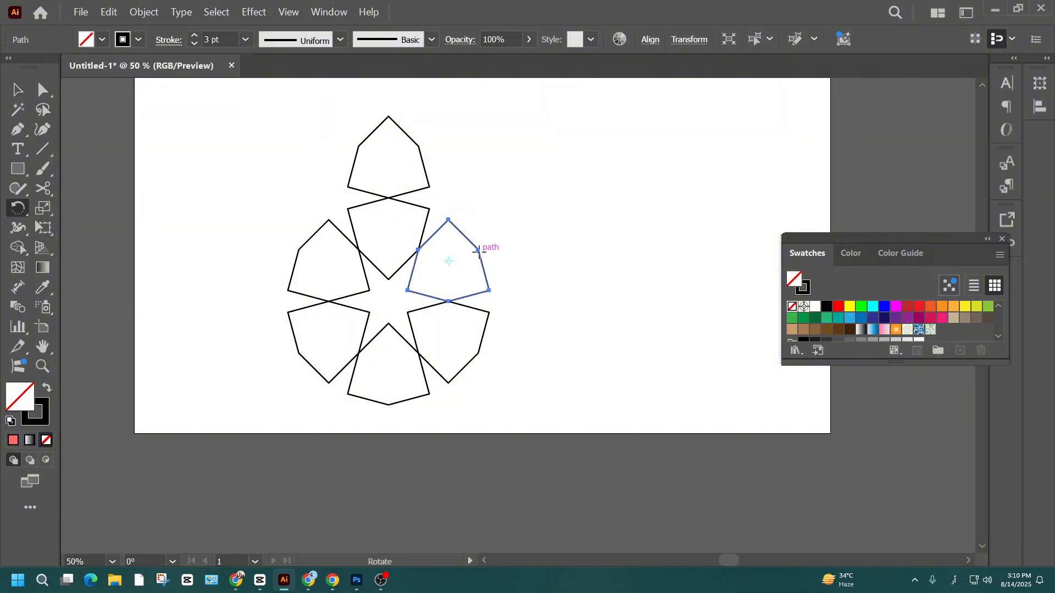
{"action": "left_click", "coordinate": [479, 249], "text": "alt"}
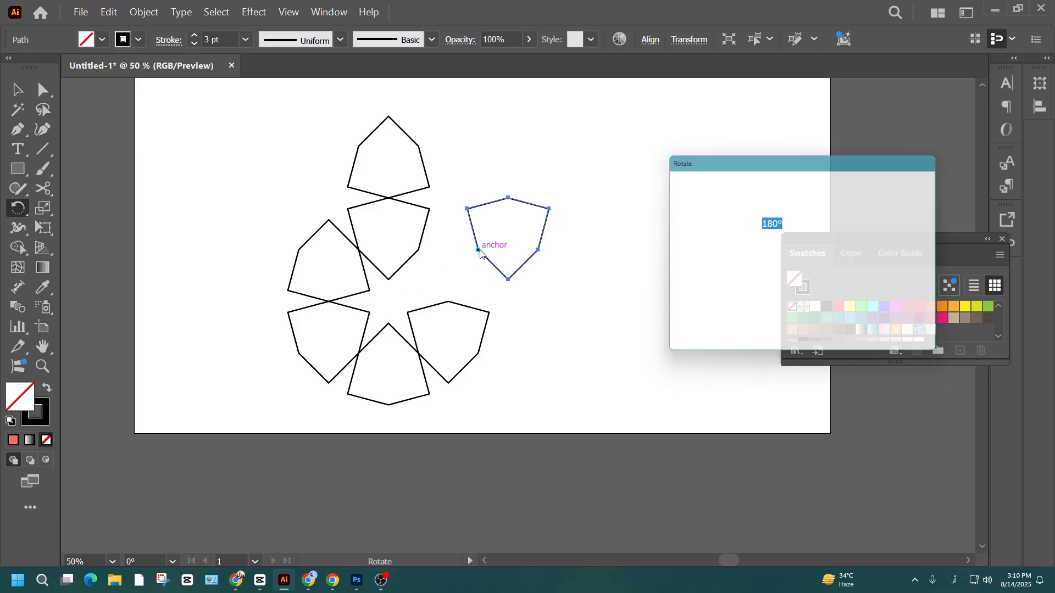
{"action": "left_click", "coordinate": [715, 317]}
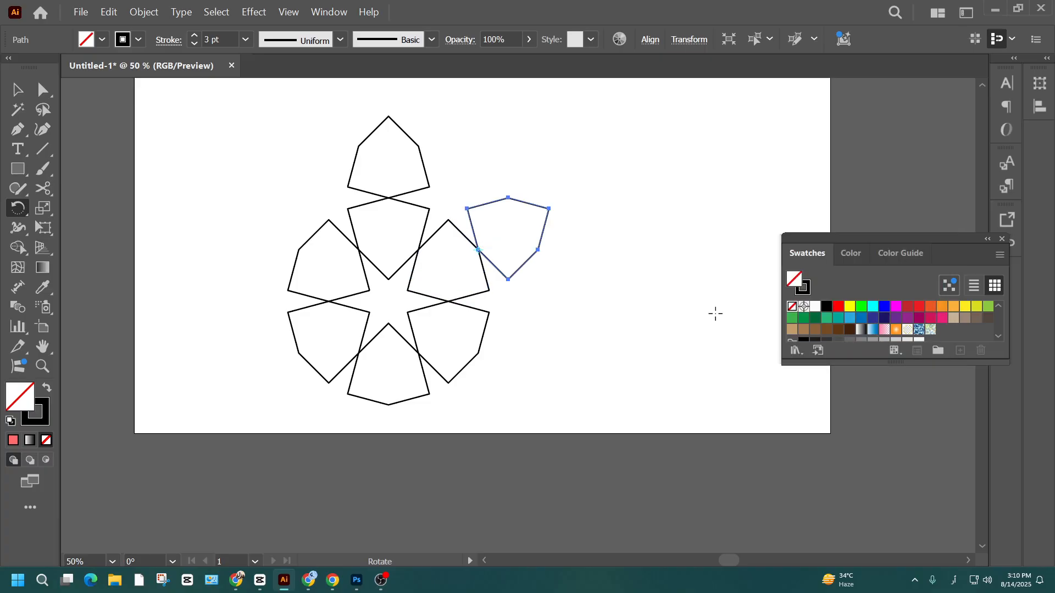
- Add a copy of the ring's lower-right piece rotated 180° about its outer lower-right anchor
{"action": "key", "text": "v"}
{"action": "left_click_drag", "start_coordinate": [583, 384], "coordinate": [454, 344]}
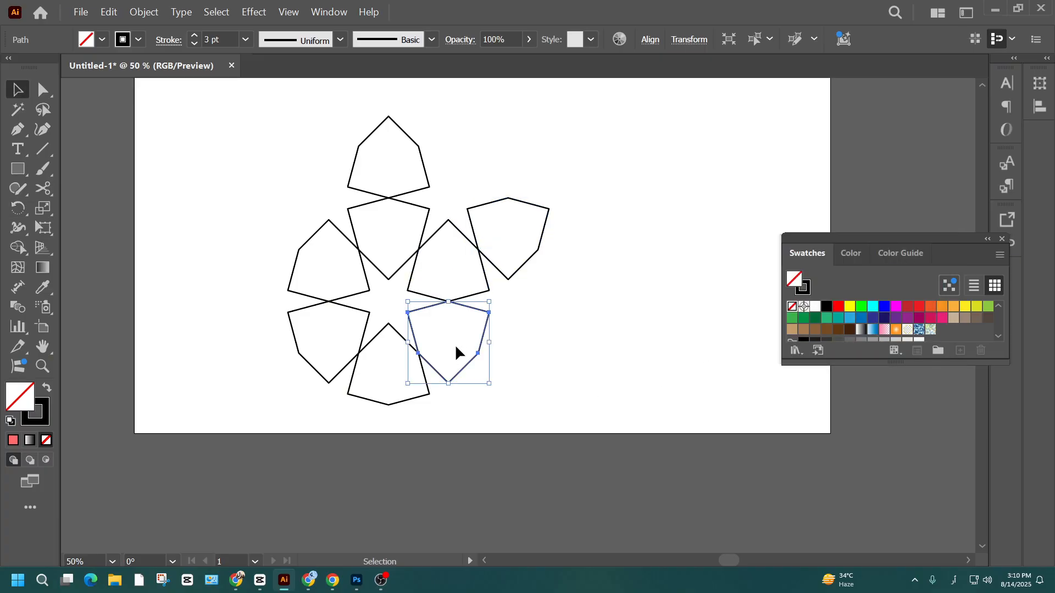
{"action": "key", "text": "r"}
{"action": "left_click", "coordinate": [478, 354], "text": "alt"}
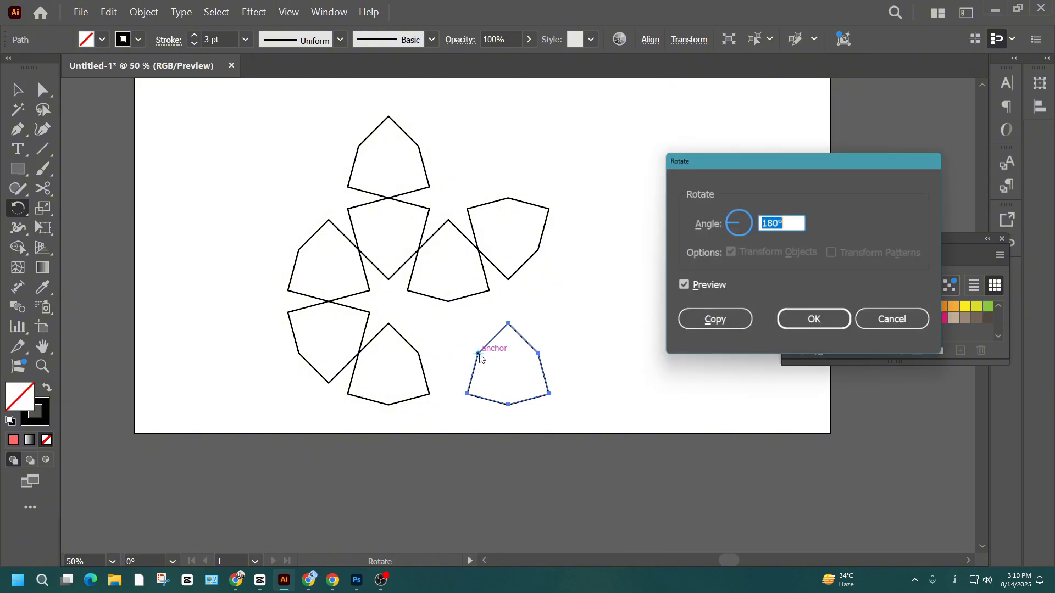
{"action": "left_click", "coordinate": [715, 322]}
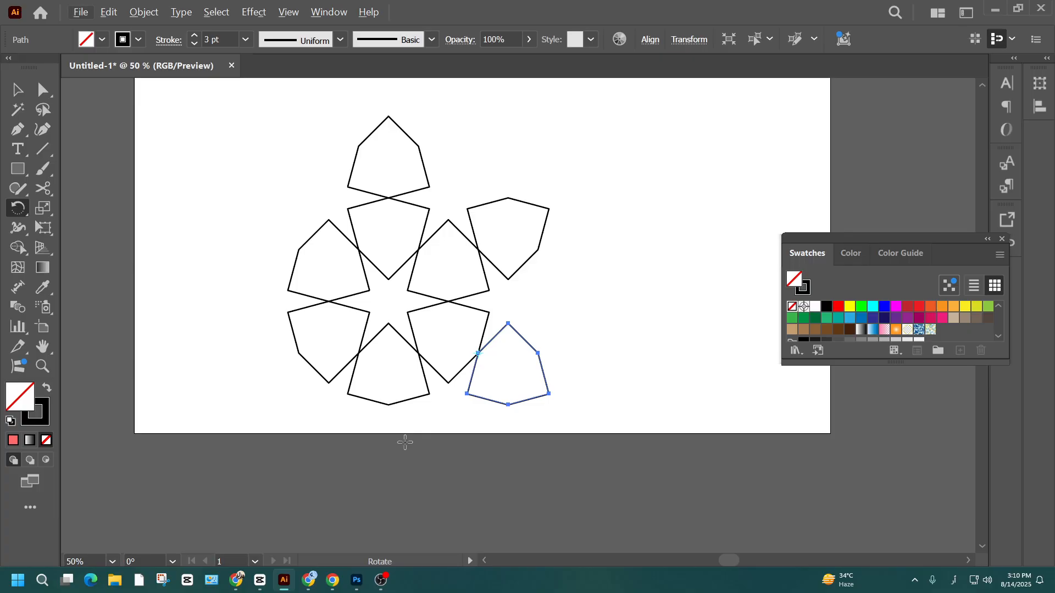
- Add a copy of the ring's bottom piece rotated 180° about its bottommost anchor
{"action": "left_click_drag", "start_coordinate": [405, 439], "coordinate": [423, 421]}
{"action": "left_click", "coordinate": [17, 89]}
{"action": "left_click", "coordinate": [391, 413]}
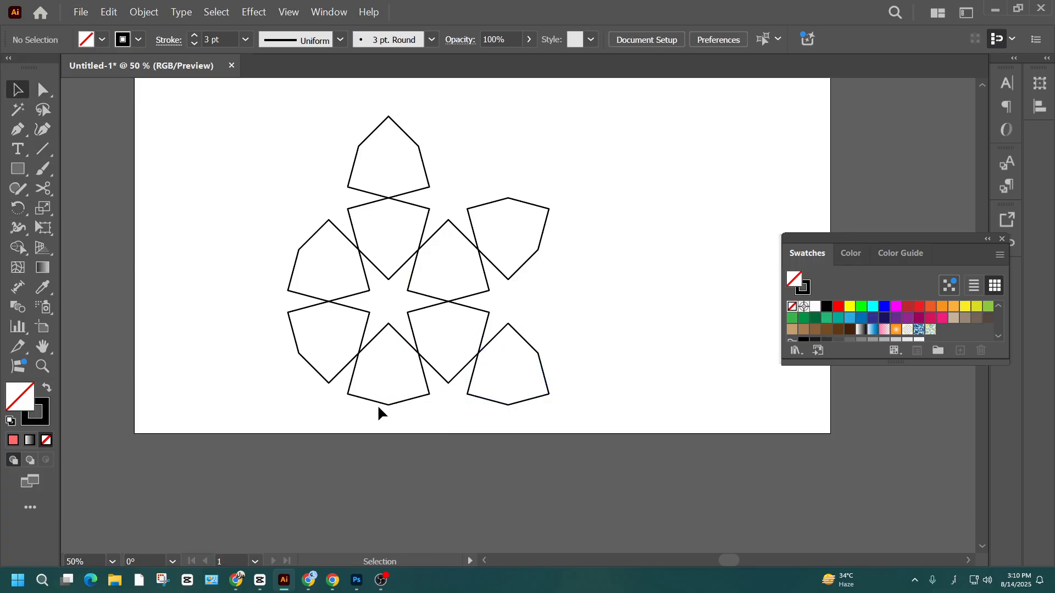
{"action": "left_click", "coordinate": [388, 404]}
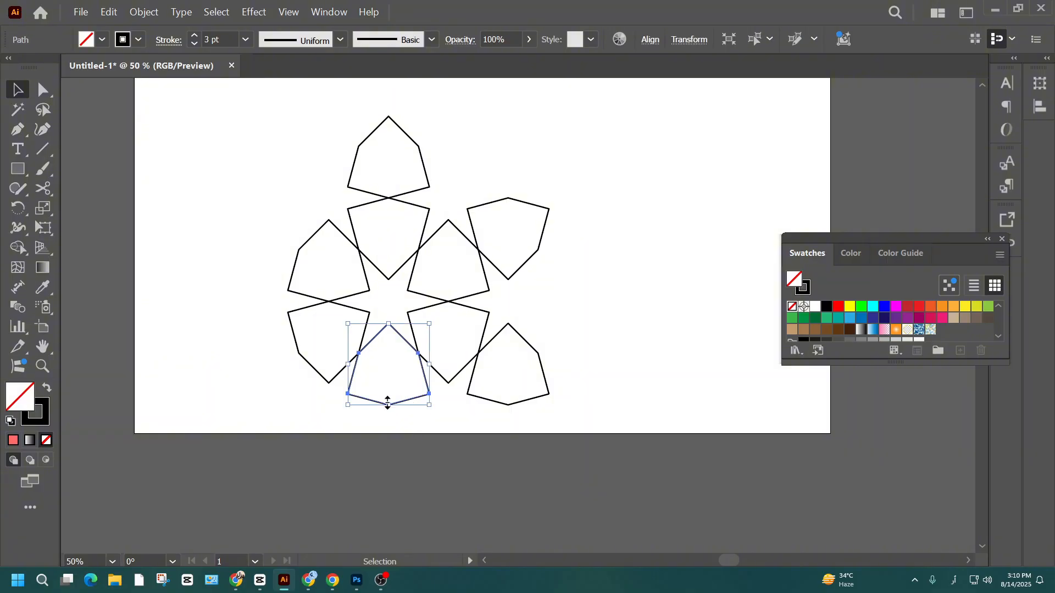
{"action": "key", "text": "r"}
{"action": "left_click", "coordinate": [389, 405], "text": "alt"}
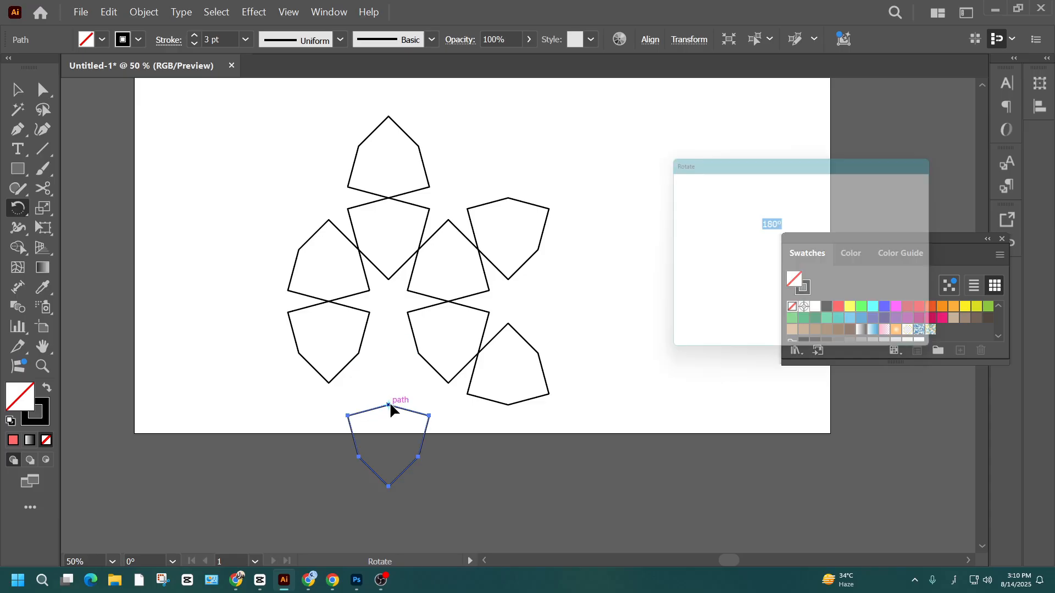
{"action": "left_click", "coordinate": [699, 319]}
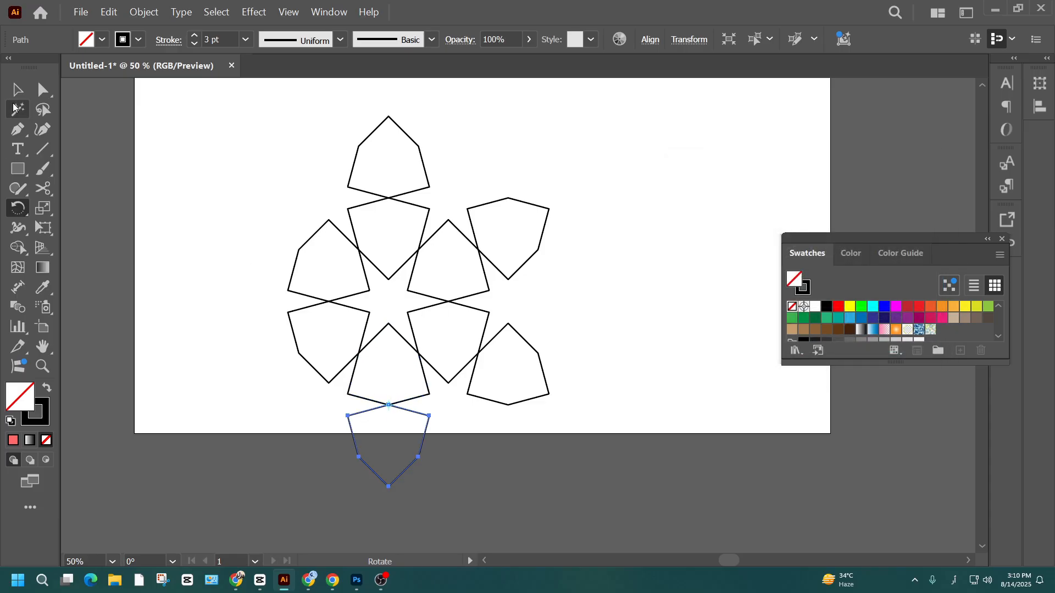
- Add a copy of the ring's upper-left piece rotated 180° about its outer upper-left anchor
{"action": "left_click", "coordinate": [17, 89]}
{"action": "left_click", "coordinate": [272, 229]}
{"action": "left_click_drag", "start_coordinate": [272, 229], "coordinate": [305, 255]}
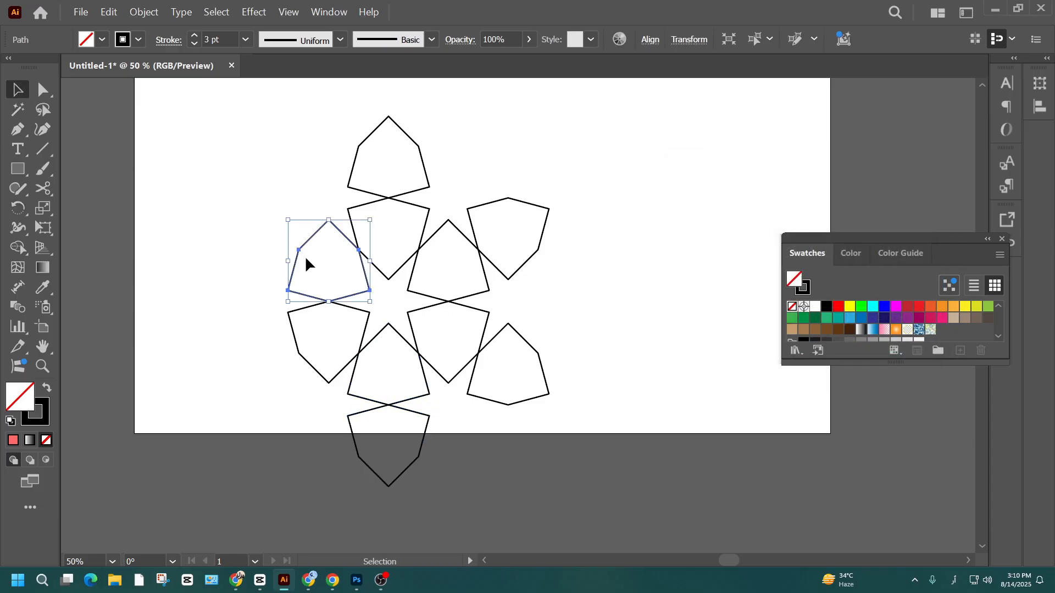
{"action": "key", "text": "r"}
{"action": "left_click", "coordinate": [300, 249], "text": "alt"}
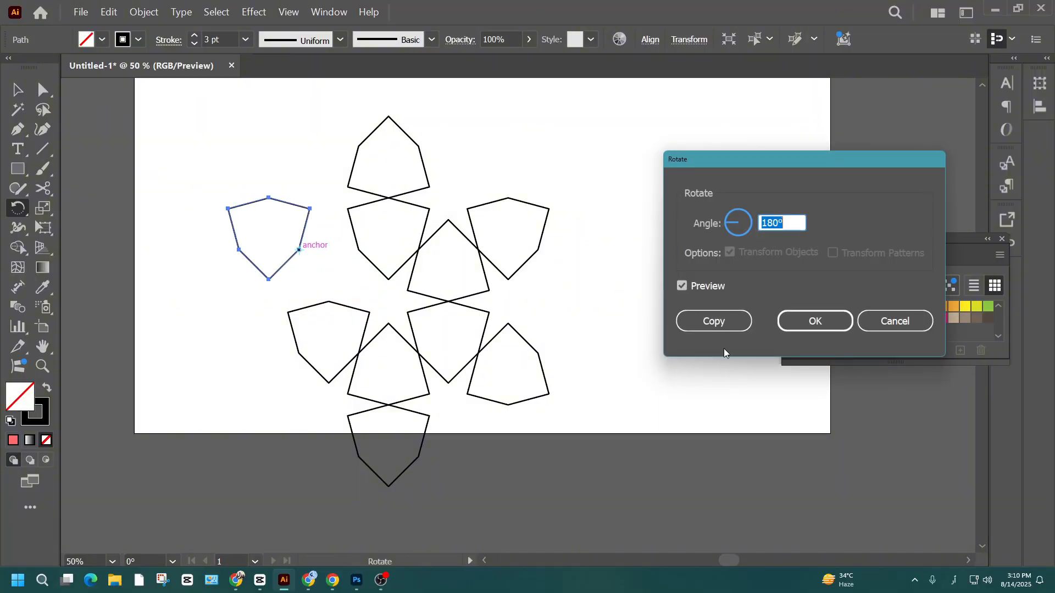
{"action": "type", "text": "180"}
{"action": "left_click", "coordinate": [700, 320]}
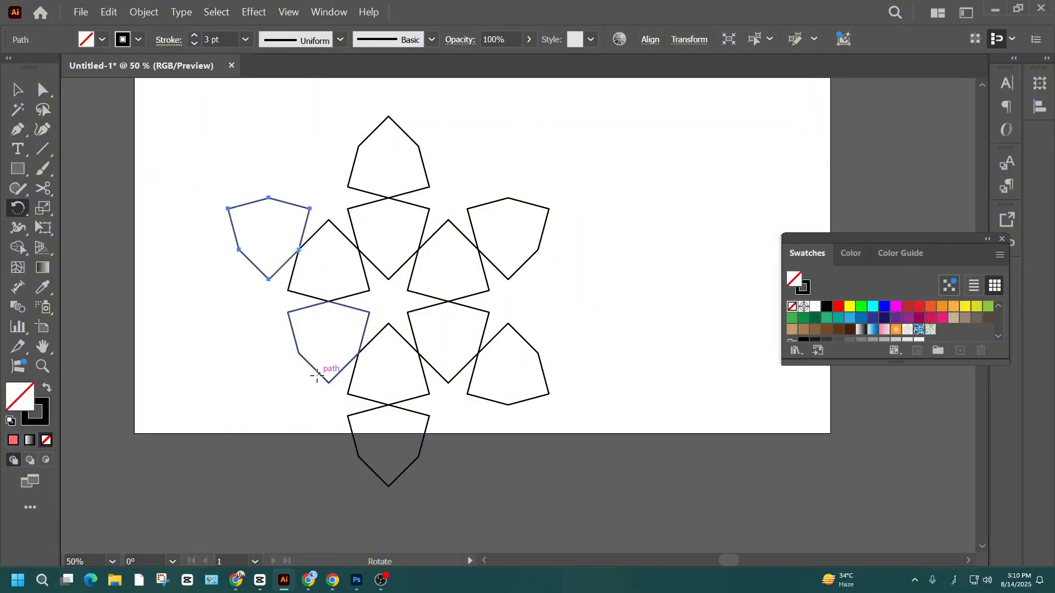
- Add a copy of the ring's lower-left piece rotated 180° about its outer lower-left anchor
{"action": "key", "text": "v"}
{"action": "left_click", "coordinate": [316, 378]}
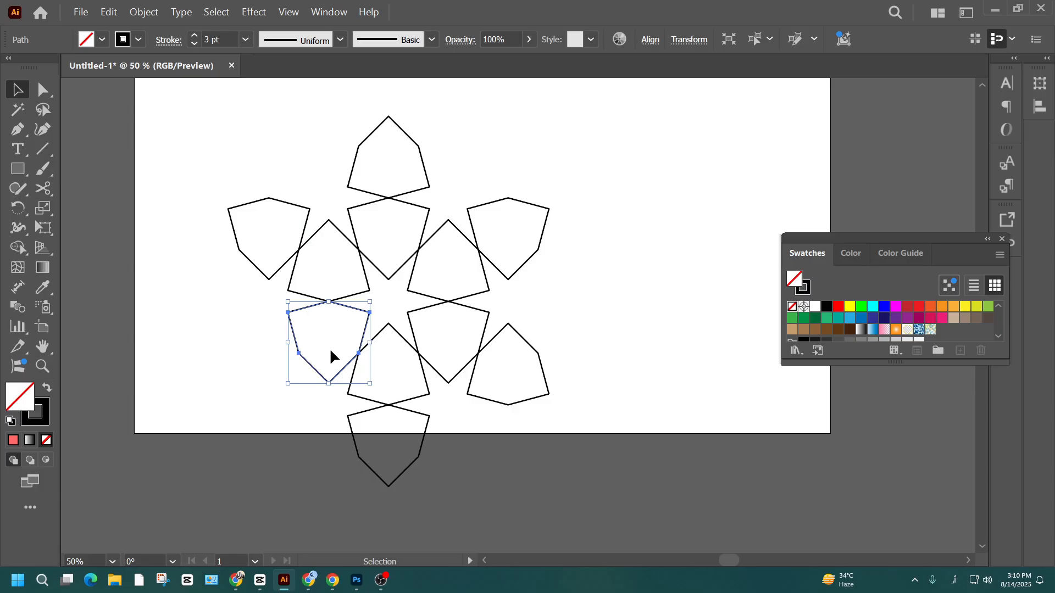
{"action": "key", "text": "r"}
{"action": "left_click", "coordinate": [299, 353], "text": "alt"}
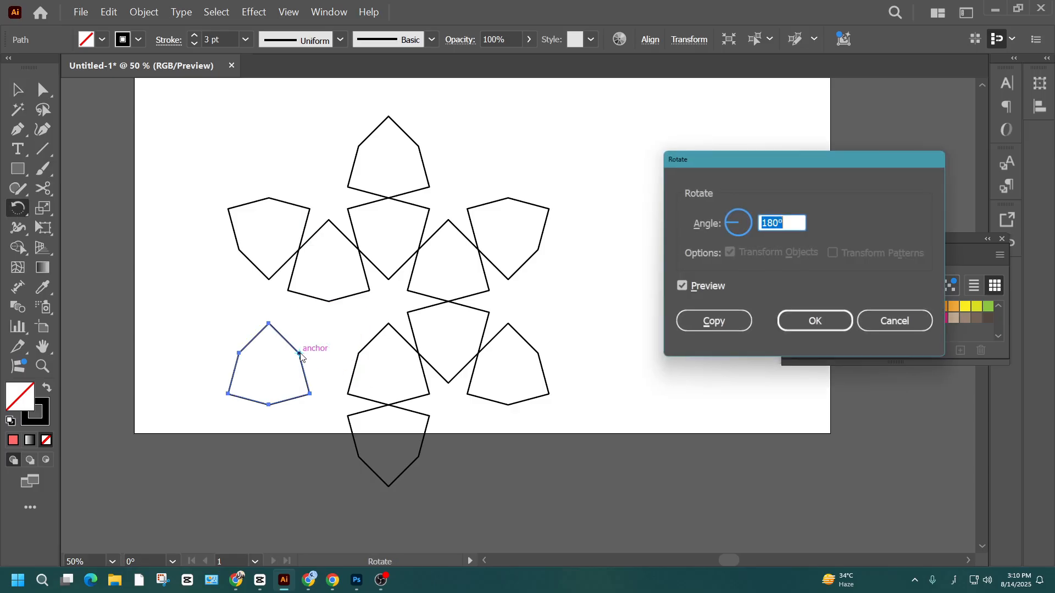
{"action": "left_click", "coordinate": [709, 319]}
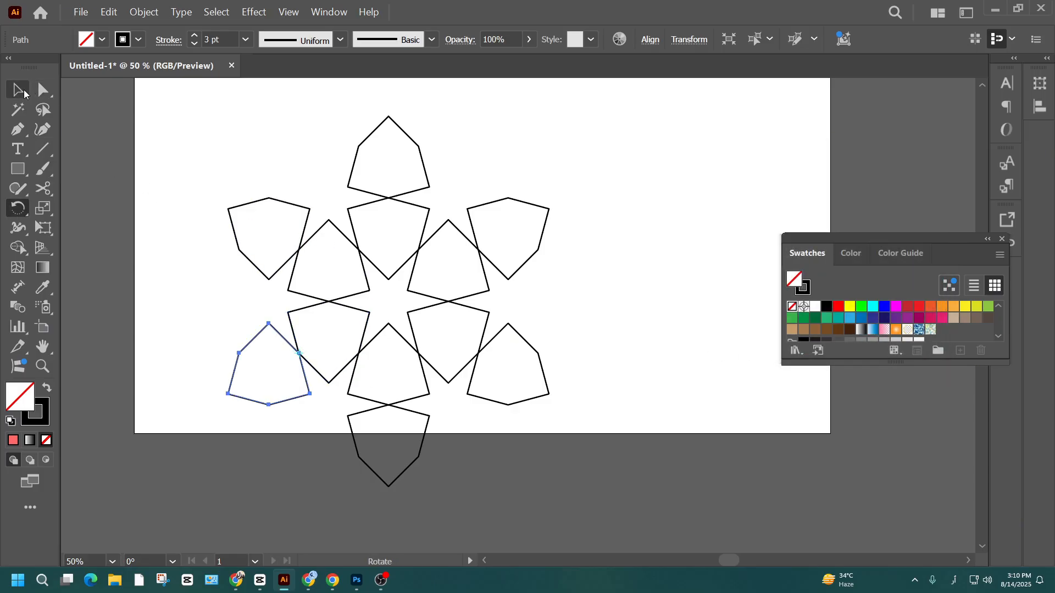
- Set the stroke weight of all the pattern's pieces to 33 pt
{"action": "left_click", "coordinate": [19, 90]}
{"action": "left_click_drag", "start_coordinate": [648, 167], "coordinate": [291, 389]}
{"action": "left_click_drag", "start_coordinate": [662, 116], "coordinate": [184, 485]}
{"action": "left_click", "coordinate": [215, 38]}
{"action": "type", "text": "14"}
{"action": "key", "text": "Return"}
{"action": "scroll", "coordinate": [216, 35], "scroll_direction": "up", "scroll_amount": 16}
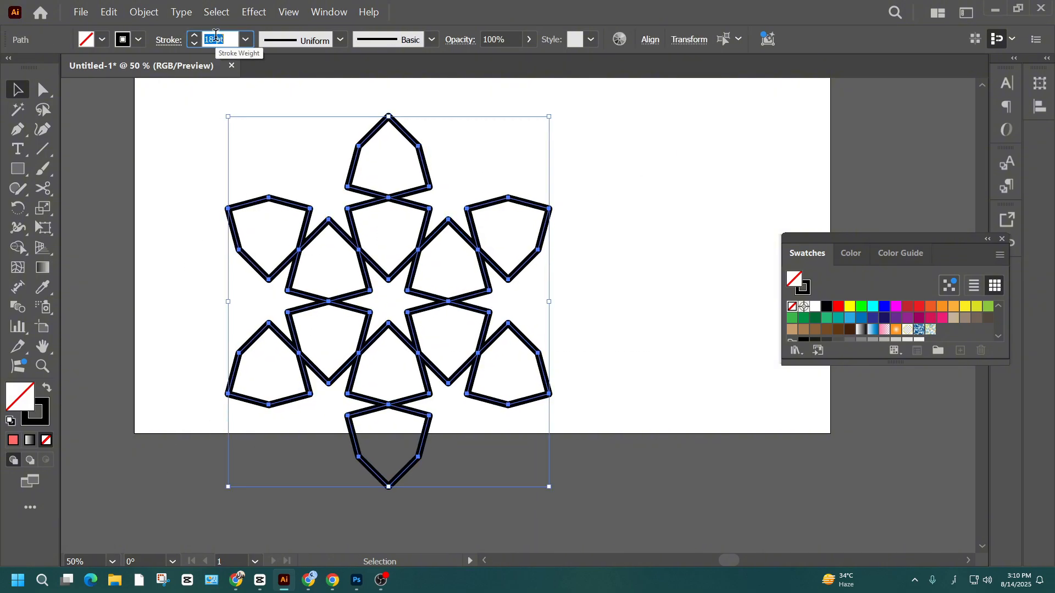
{"action": "scroll", "coordinate": [216, 36], "scroll_direction": "up", "scroll_amount": 3}
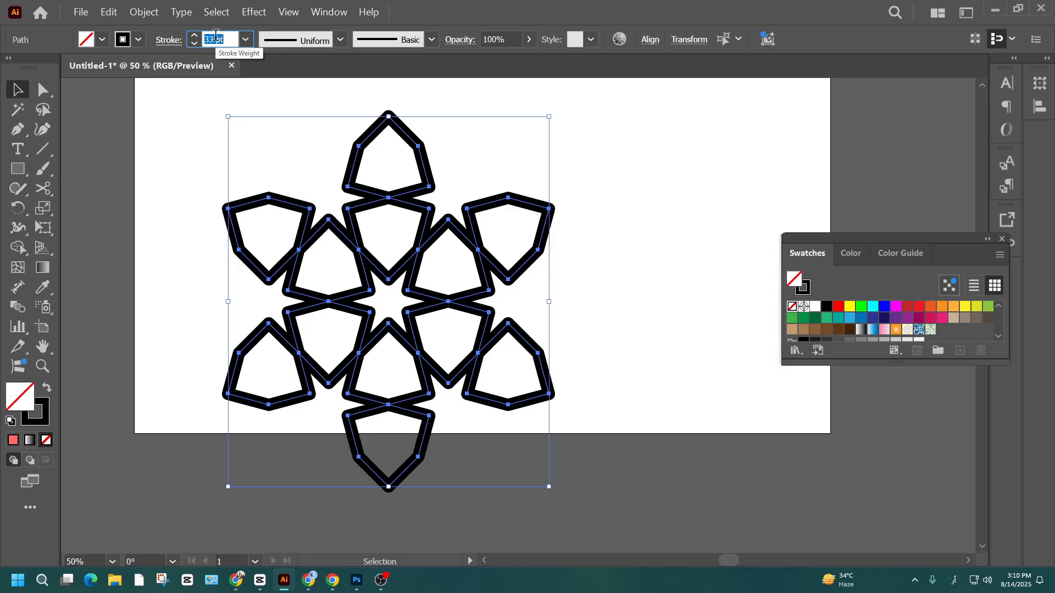
- Try a miter join on the thick strokes and return to the round join, keeping round caps
{"action": "left_click", "coordinate": [169, 39]}
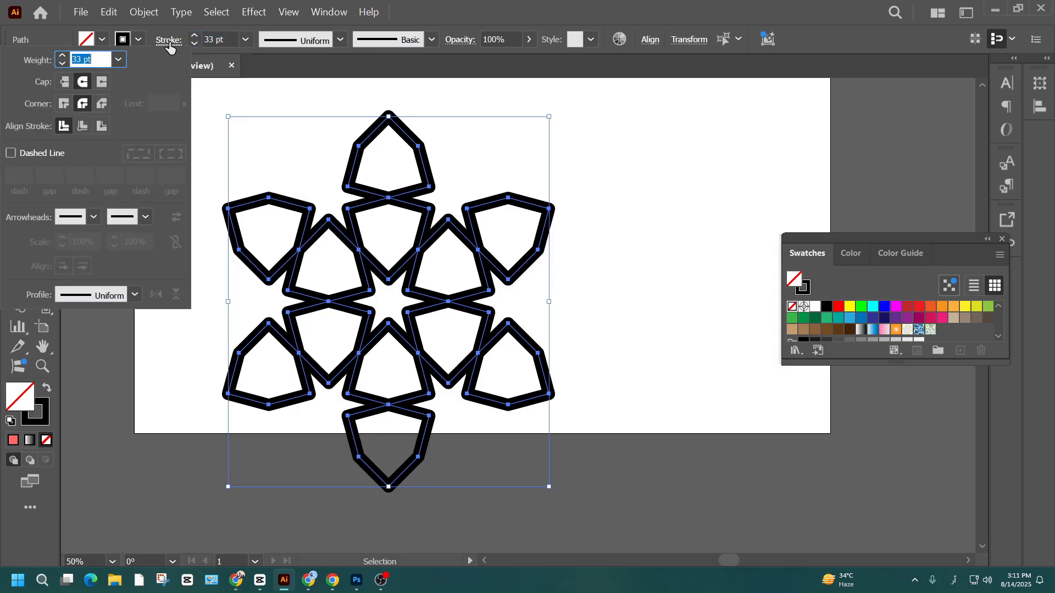
{"action": "left_click", "coordinate": [84, 86]}
{"action": "left_click", "coordinate": [64, 108]}
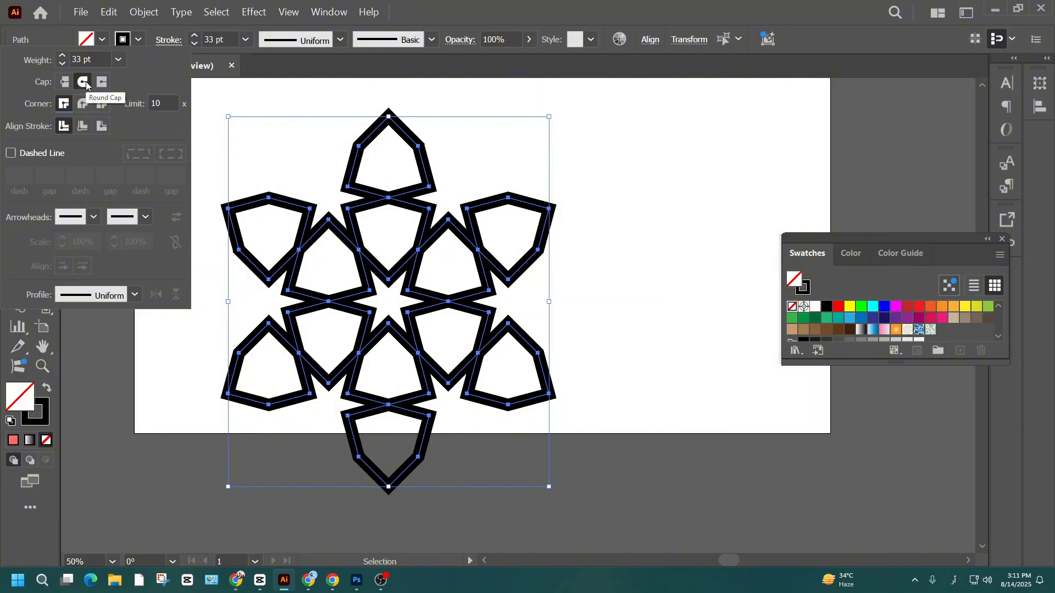
{"action": "left_click", "coordinate": [84, 106]}
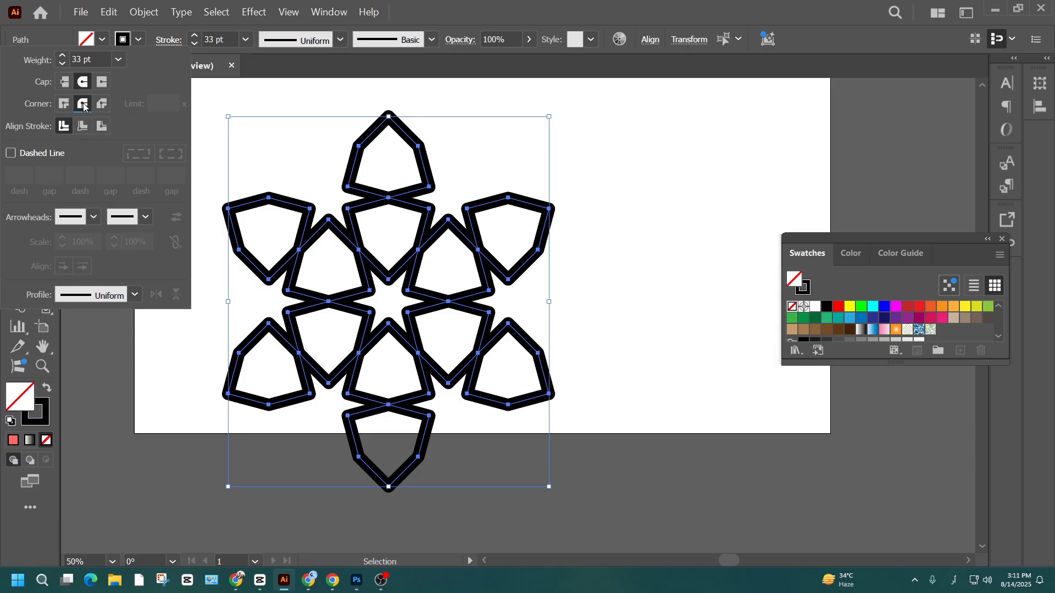
- Expand the fill and stroke of all the pattern's pieces into filled shapes and clear the selection
{"action": "left_click", "coordinate": [144, 12]}
{"action": "left_click", "coordinate": [160, 158]}
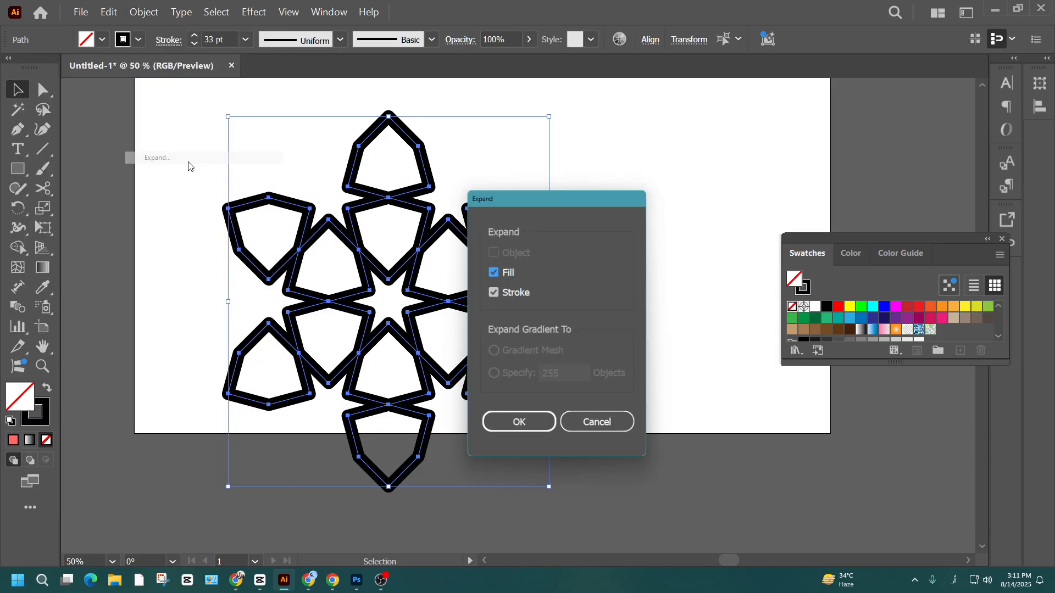
{"action": "left_click", "coordinate": [518, 426]}
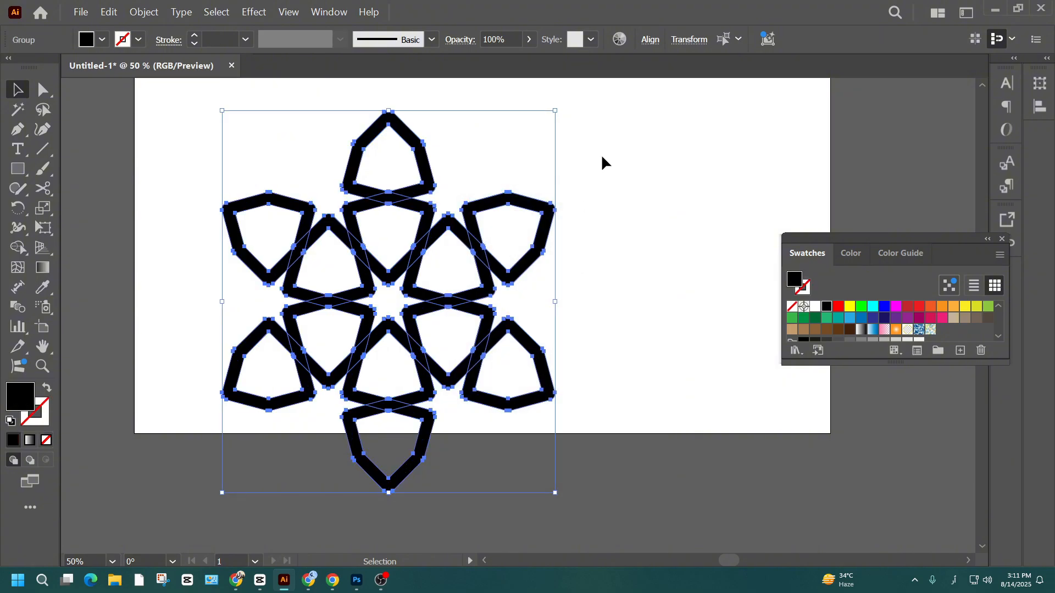
{"action": "left_click", "coordinate": [601, 155]}
- Draw a straight pen line across the crossing below the ring's upper-right piece, continuing the edge of its diagonal band
{"action": "left_click_drag", "start_coordinate": [393, 130], "coordinate": [393, 211]}
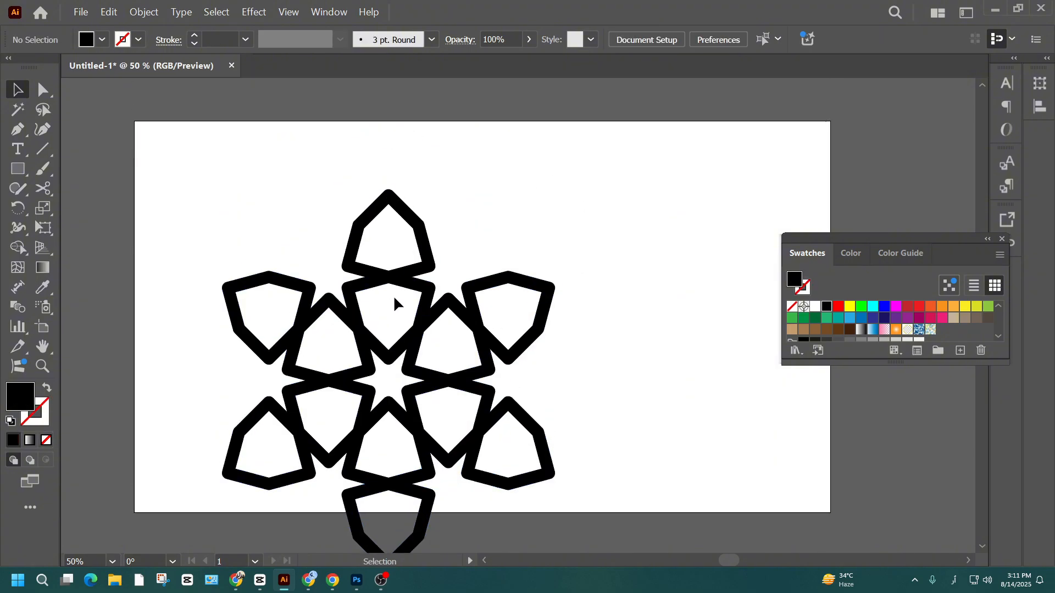
{"action": "scroll", "coordinate": [393, 298], "scroll_direction": "up", "scroll_amount": 6}
{"action": "scroll", "coordinate": [372, 190], "scroll_direction": "down", "scroll_amount": 3}
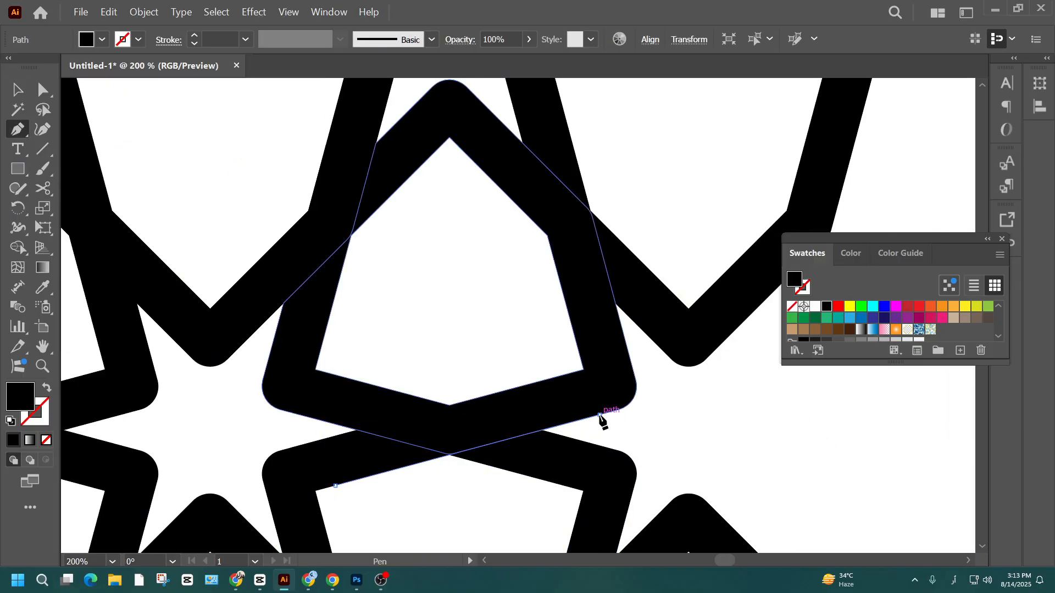
{"action": "left_click", "coordinate": [599, 416]}
{"action": "left_click", "coordinate": [17, 89]}
- Merge the right arm of the ring's top piece with the left arm of the upper-right piece into one band using Shape Builder
{"action": "scroll", "coordinate": [467, 295], "scroll_direction": "down", "scroll_amount": 3}
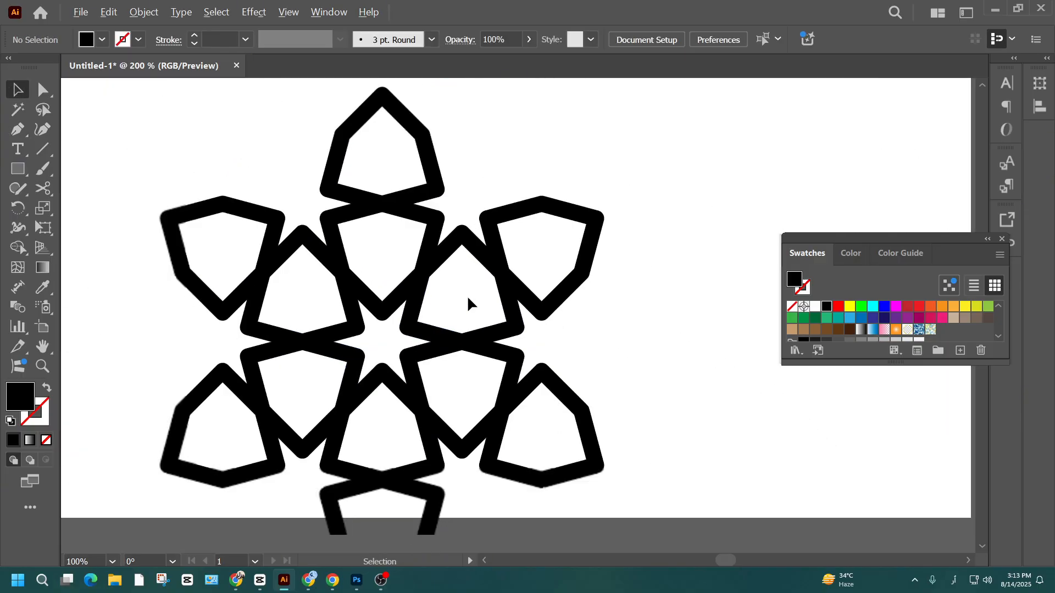
{"action": "left_click_drag", "start_coordinate": [511, 182], "coordinate": [286, 461]}
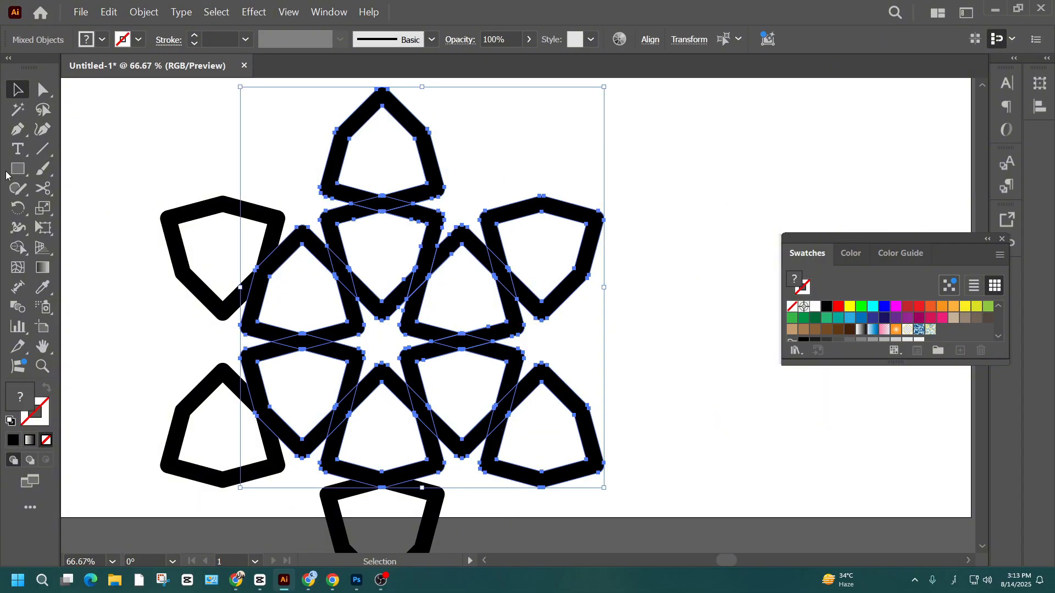
{"action": "left_click", "coordinate": [22, 250]}
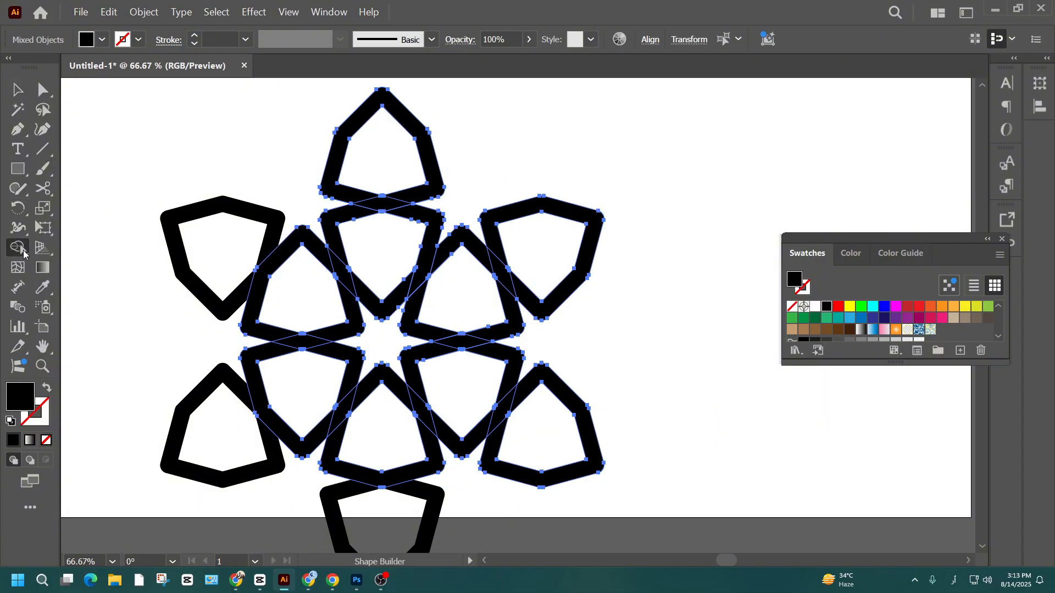
{"action": "left_click_drag", "start_coordinate": [432, 247], "coordinate": [416, 315]}
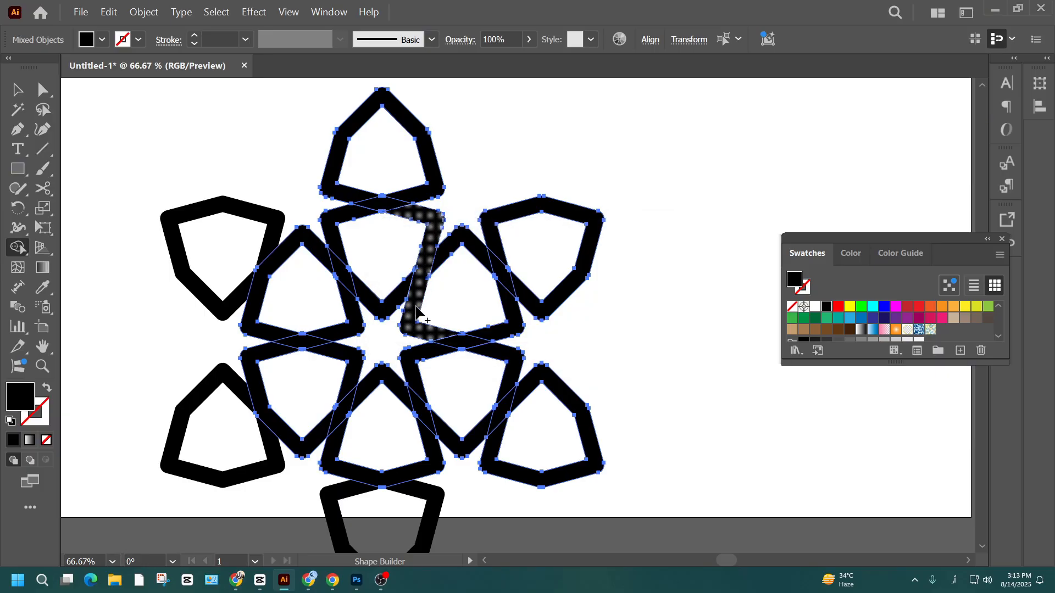
{"action": "left_click", "coordinate": [17, 89]}
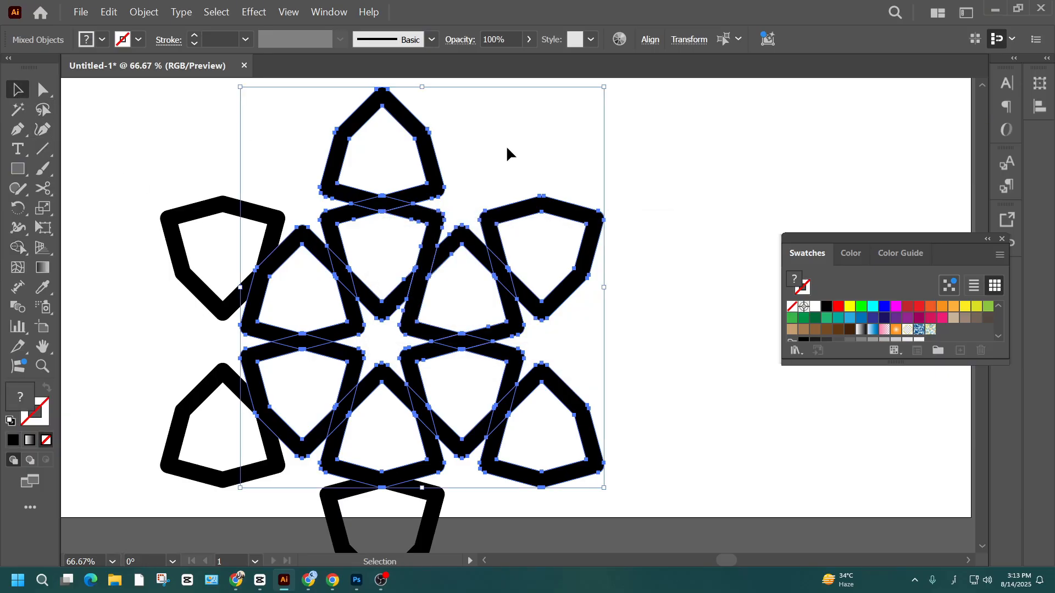
{"action": "left_click", "coordinate": [506, 145]}
- Ungroup the ring's top piece and the merged band attached to it
{"action": "left_click", "coordinate": [441, 228]}
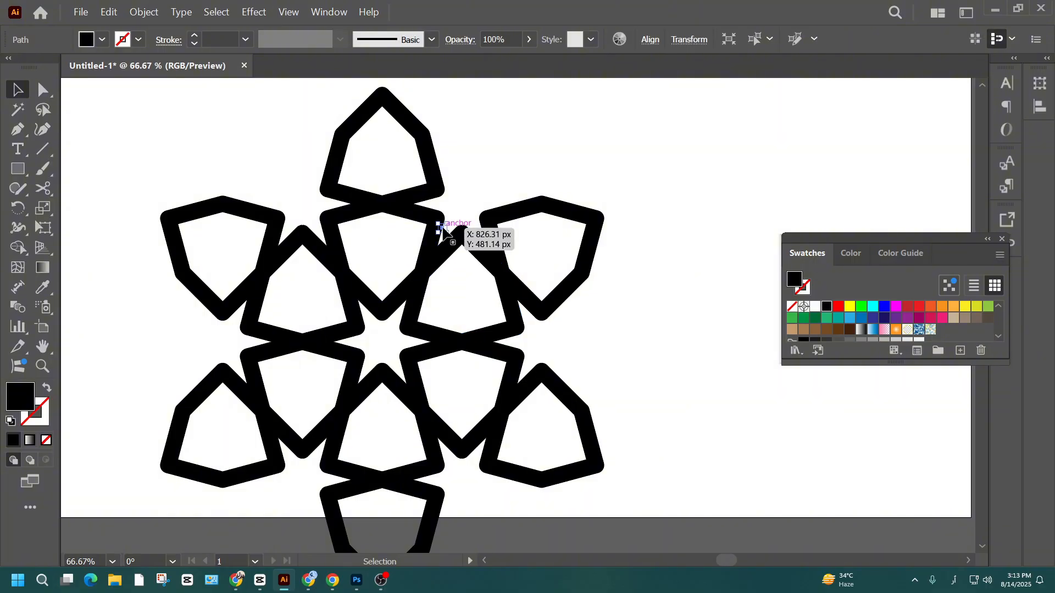
{"action": "scroll", "coordinate": [426, 250], "scroll_direction": "up", "scroll_amount": 2}
{"action": "scroll", "coordinate": [426, 250], "scroll_direction": "up", "scroll_amount": 1}
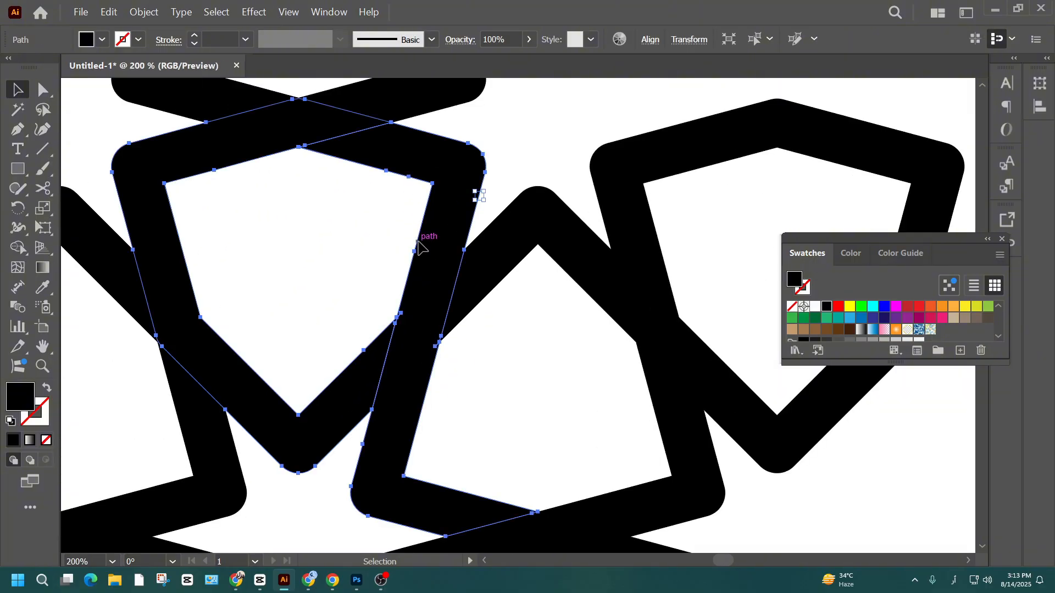
{"action": "left_click", "coordinate": [422, 246]}
{"action": "scroll", "coordinate": [407, 316], "scroll_direction": "up", "scroll_amount": 3}
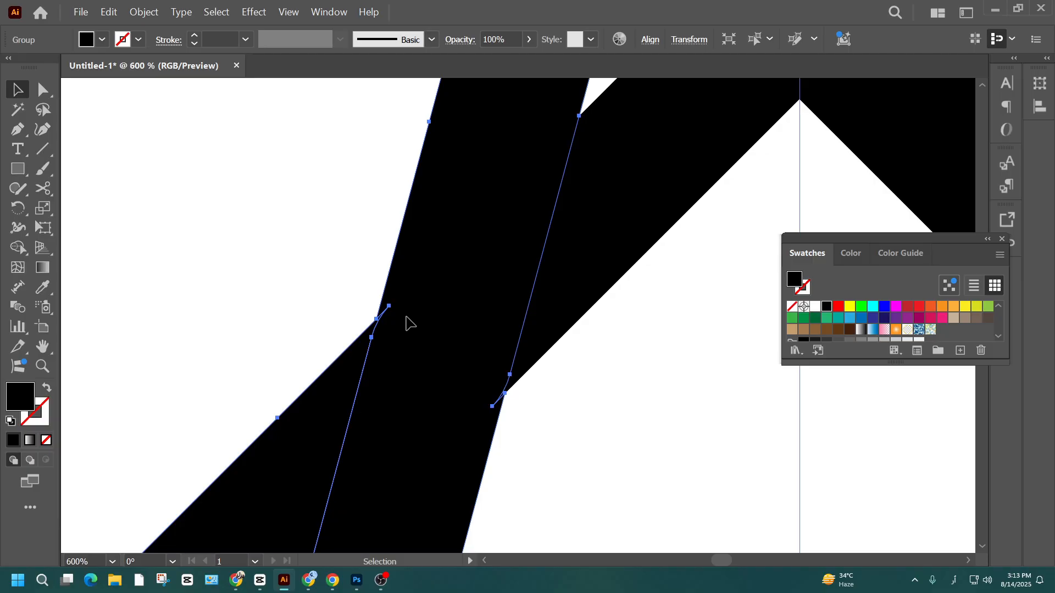
{"action": "right_click", "coordinate": [406, 241]}
{"action": "left_click", "coordinate": [467, 389]}
{"action": "left_click", "coordinate": [323, 319]}
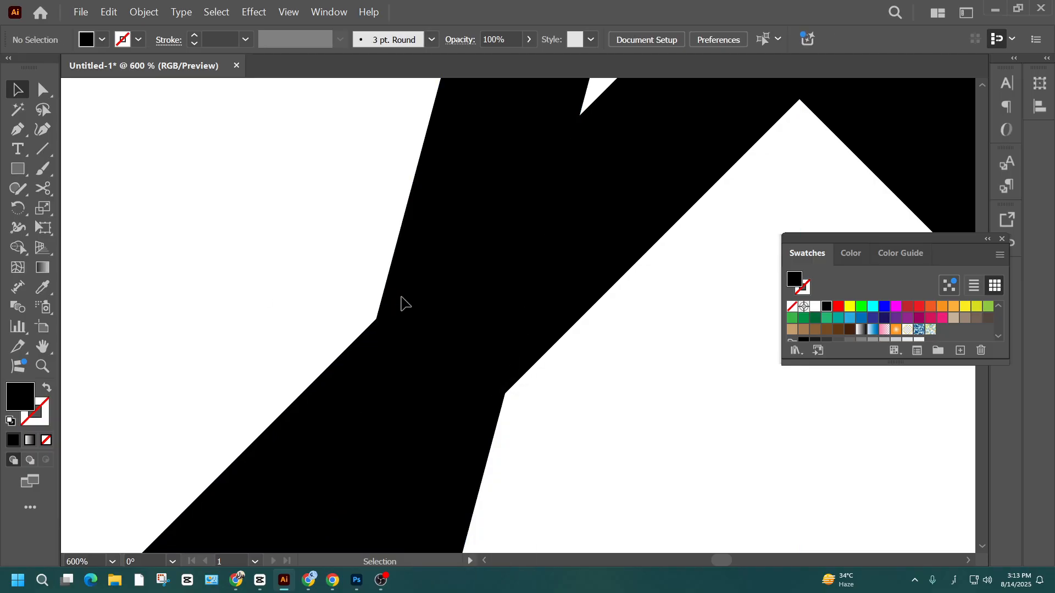
- Merge the stray sliver at the merged band's left notch into the band with Shape Builder
{"action": "left_click_drag", "start_coordinate": [324, 284], "coordinate": [525, 464]}
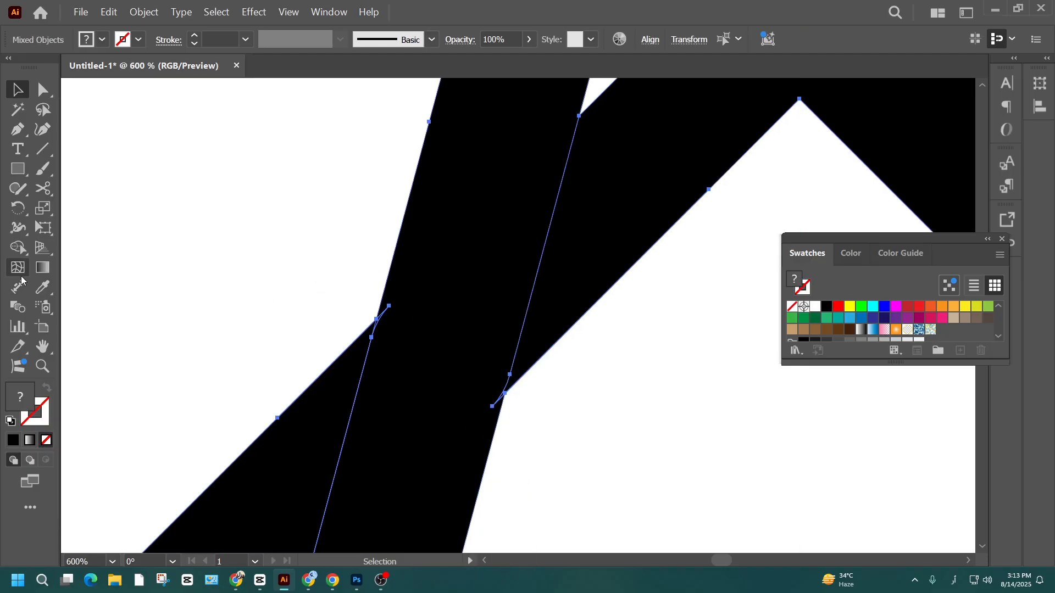
{"action": "left_click", "coordinate": [18, 247]}
{"action": "scroll", "coordinate": [396, 315], "scroll_direction": "up", "scroll_amount": 4}
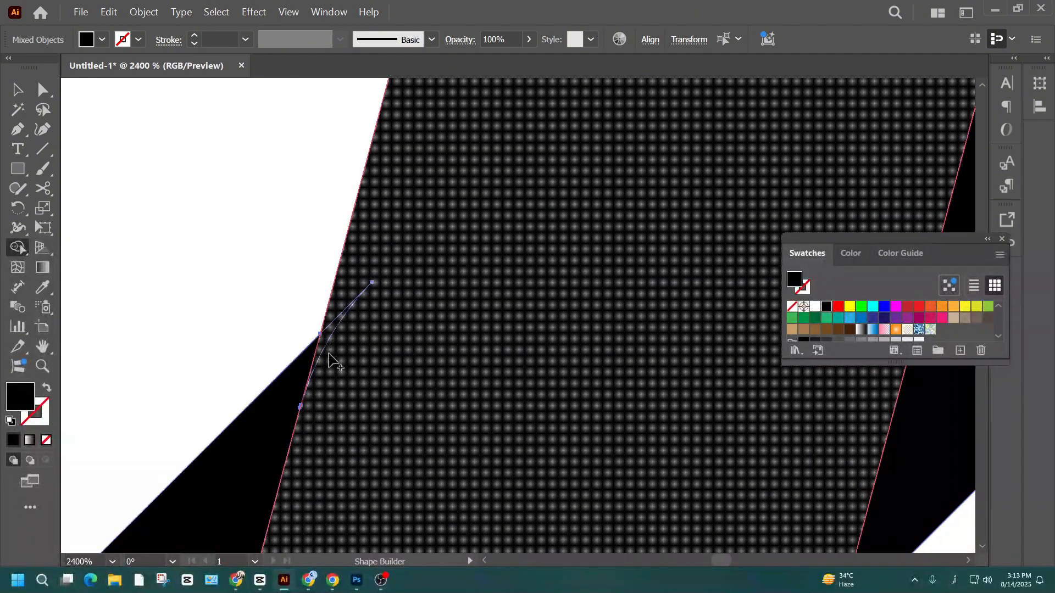
{"action": "scroll", "coordinate": [389, 368], "scroll_direction": "down", "scroll_amount": 3}
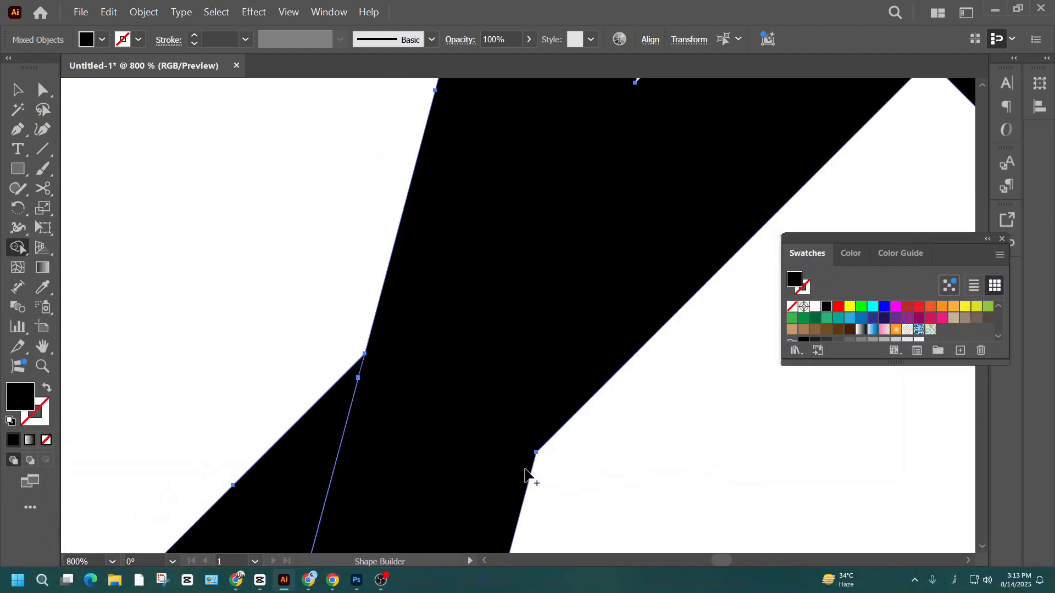
{"action": "scroll", "coordinate": [549, 442], "scroll_direction": "down", "scroll_amount": 1}
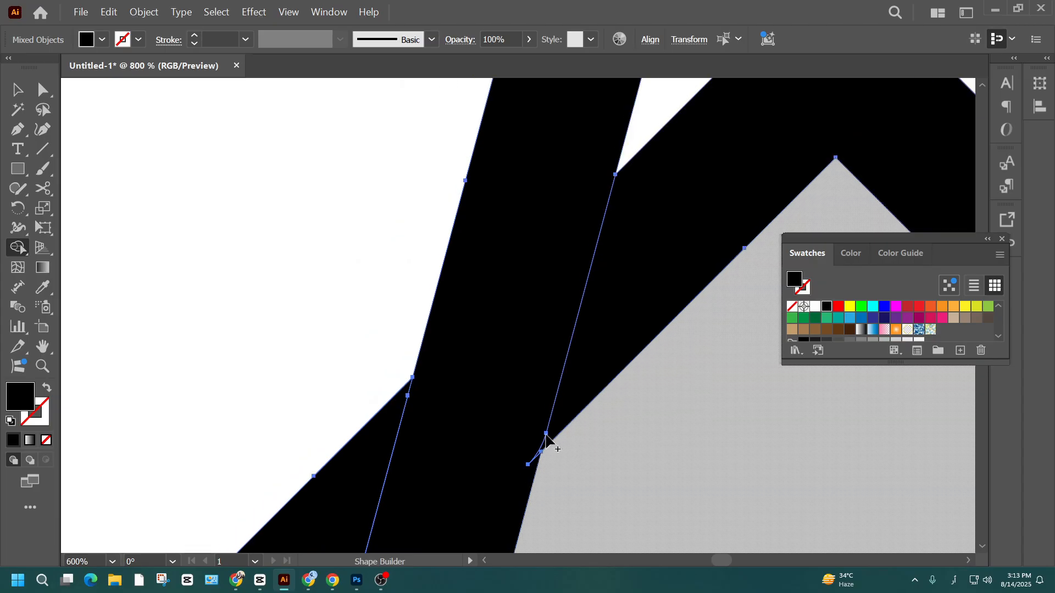
- Draw a straight pen line along the merged band's right edge, past the leftover sliver at its right notch
{"action": "key", "text": "p"}
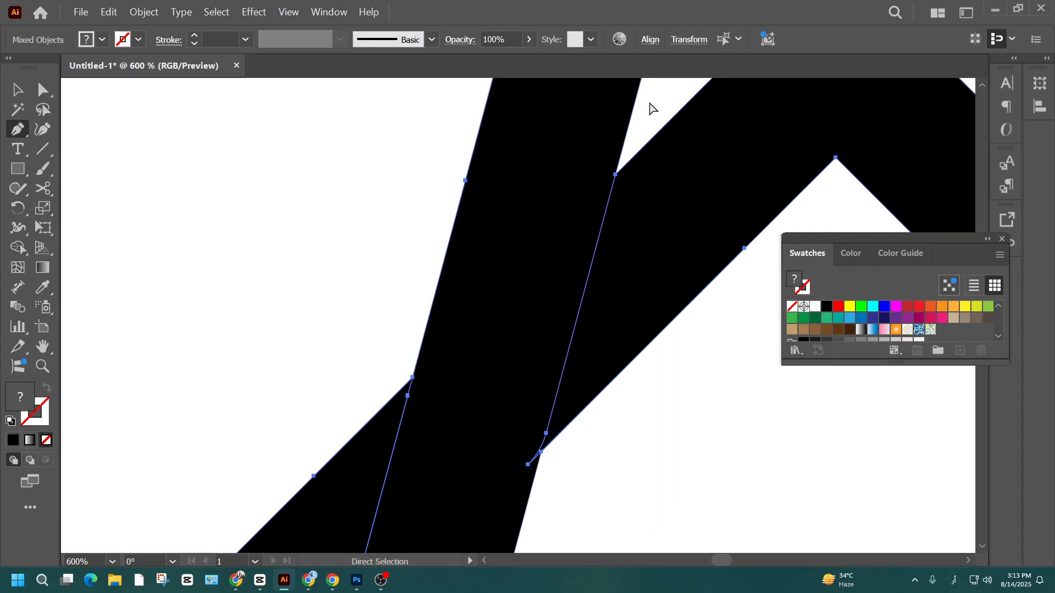
{"action": "left_click", "coordinate": [633, 110]}
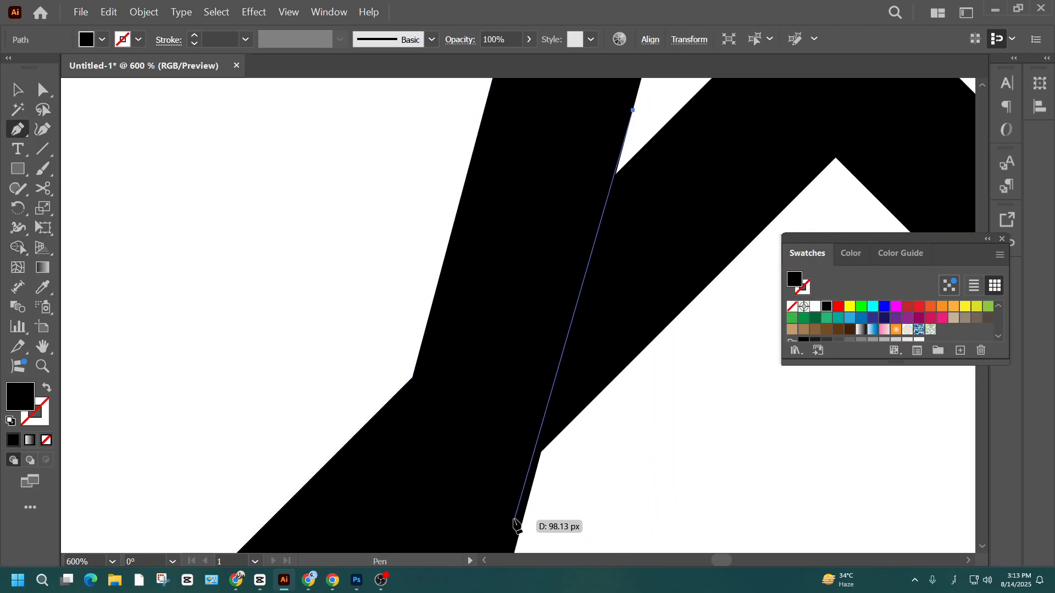
{"action": "left_click", "coordinate": [522, 522]}
{"action": "left_click", "coordinate": [18, 91]}
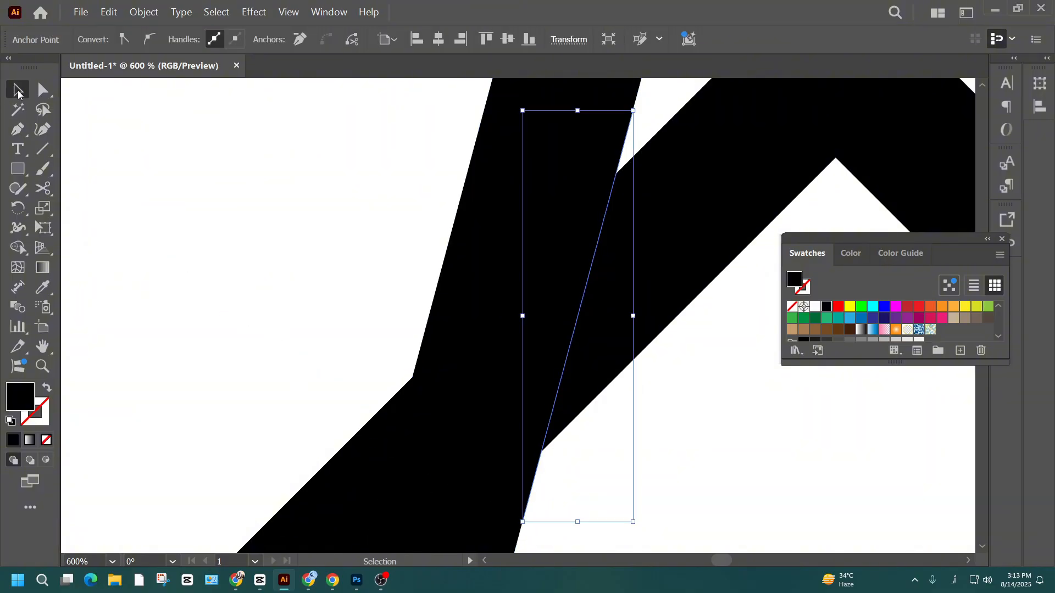
- Merge the sliver at the band's right notch with Shape Builder and select the group containing the merged band
{"action": "left_click_drag", "start_coordinate": [667, 490], "coordinate": [208, 160]}
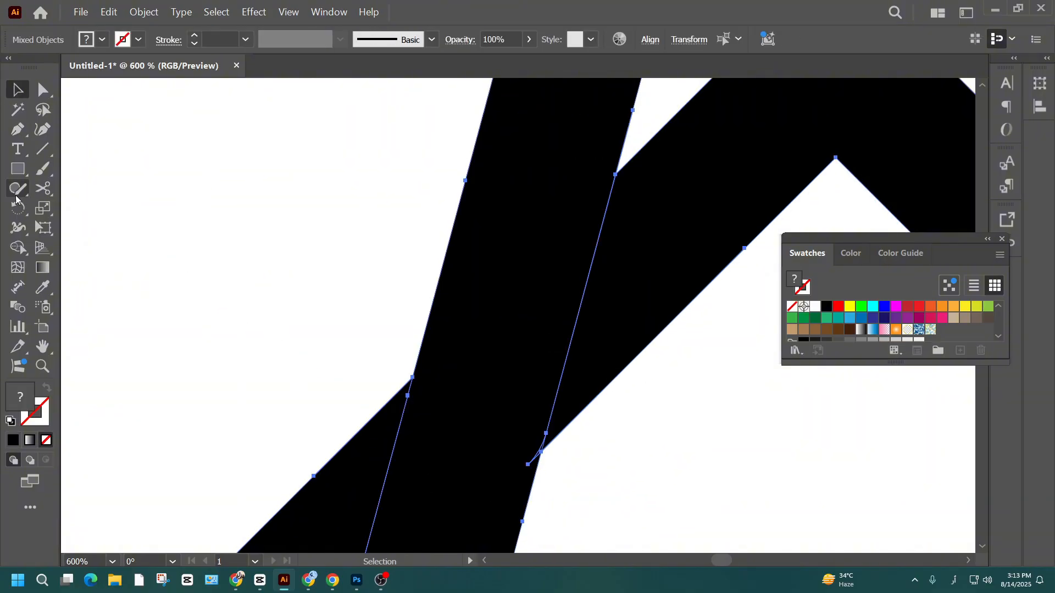
{"action": "left_click", "coordinate": [17, 248]}
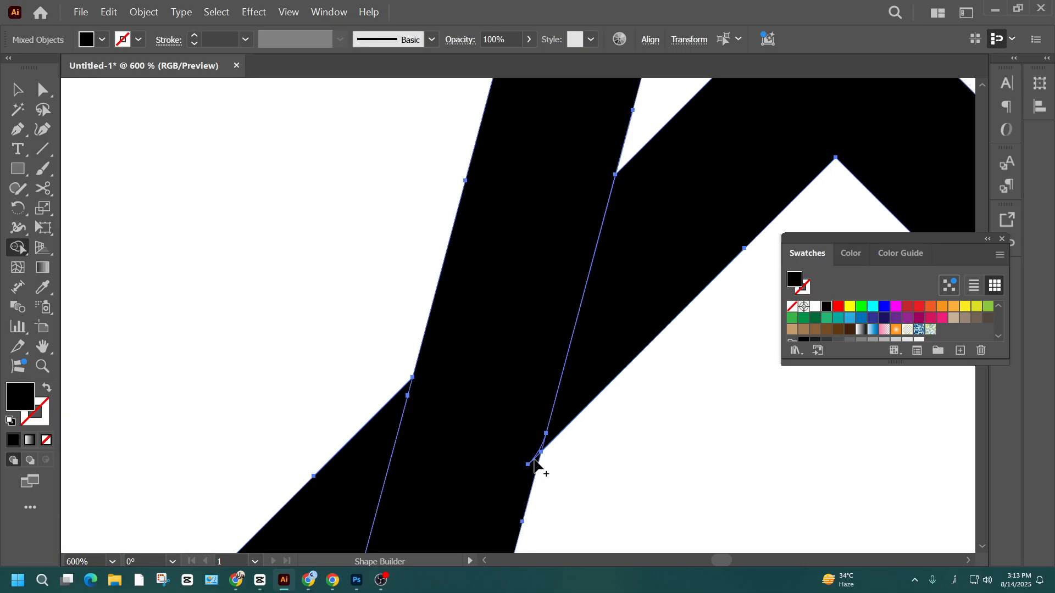
{"action": "left_click", "coordinate": [542, 452]}
{"action": "left_click", "coordinate": [17, 90]}
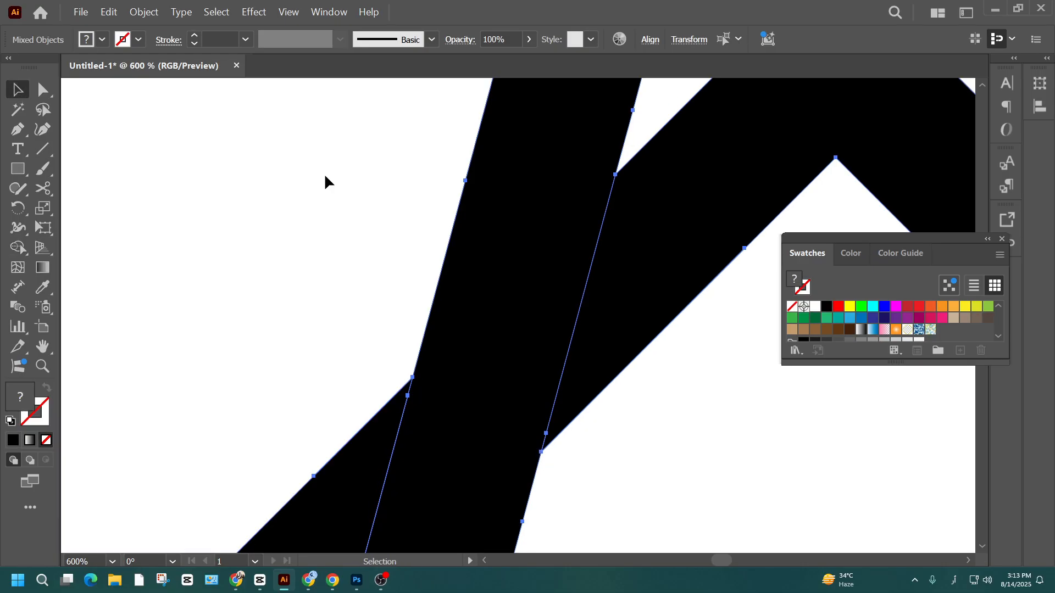
{"action": "left_click", "coordinate": [325, 175]}
{"action": "scroll", "coordinate": [484, 215], "scroll_direction": "down", "scroll_amount": 4}
{"action": "left_click", "coordinate": [483, 153]}
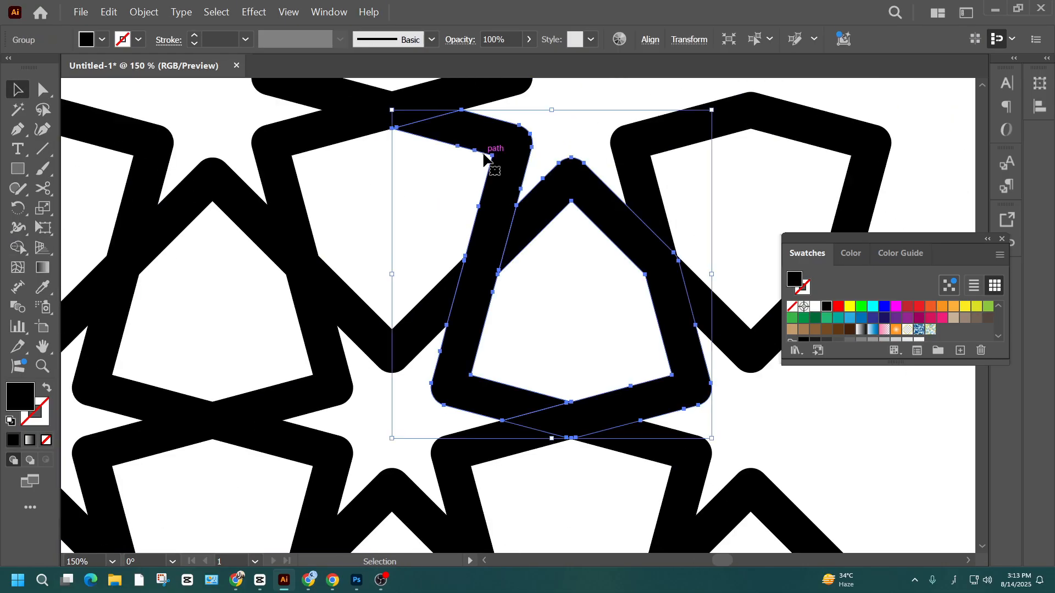
- Ungroup the selected artwork and select only the merged Z-shaped band
{"action": "right_click", "coordinate": [484, 159]}
{"action": "left_click", "coordinate": [522, 301]}
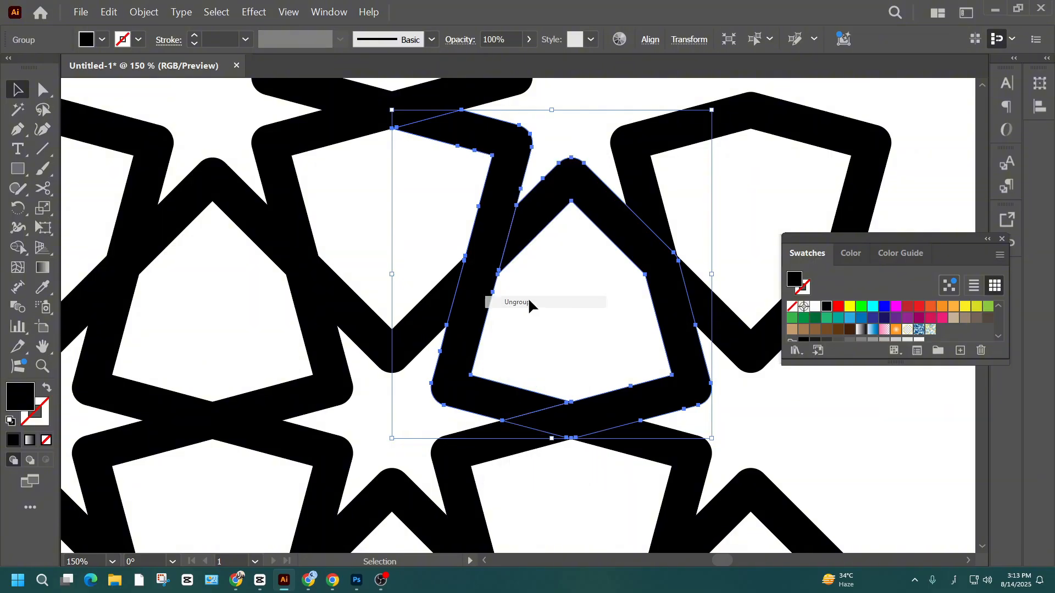
{"action": "key", "text": "ctrl+shift+a"}
{"action": "left_click", "coordinate": [497, 173]}
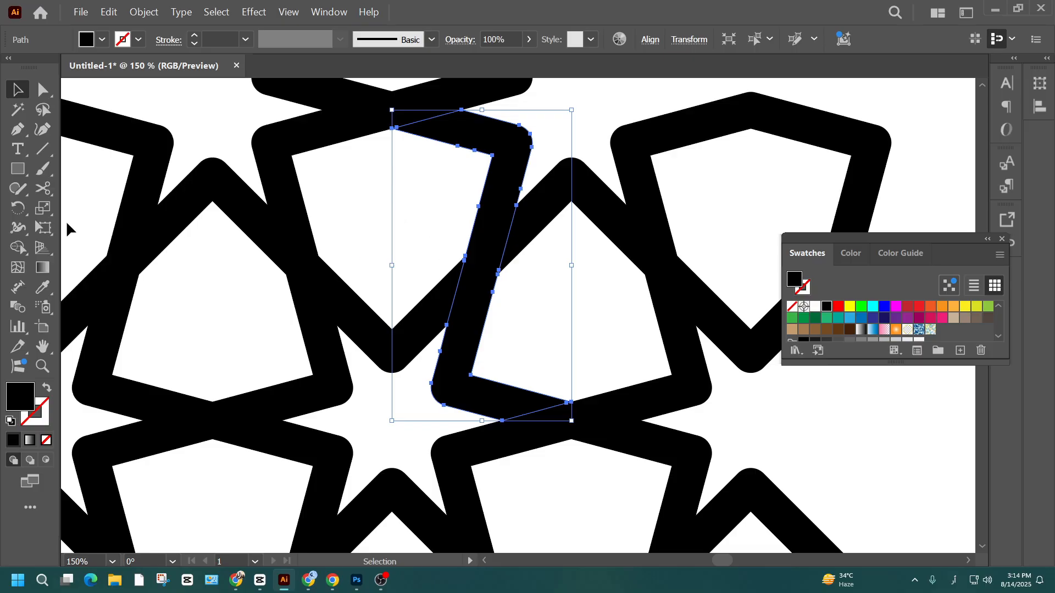
{"action": "left_click", "coordinate": [17, 208]}
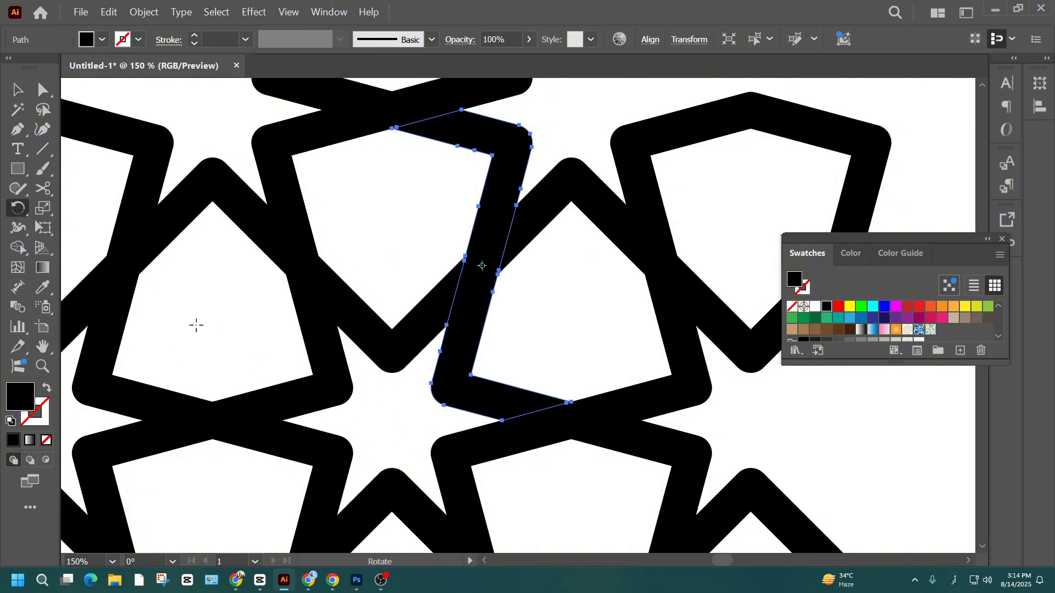
- Draw a vertical pen line through the central star, joining the inner corners of the outlines above and below it
{"action": "left_click", "coordinate": [17, 130]}
{"action": "left_click", "coordinate": [414, 263], "text": "ctrl"}
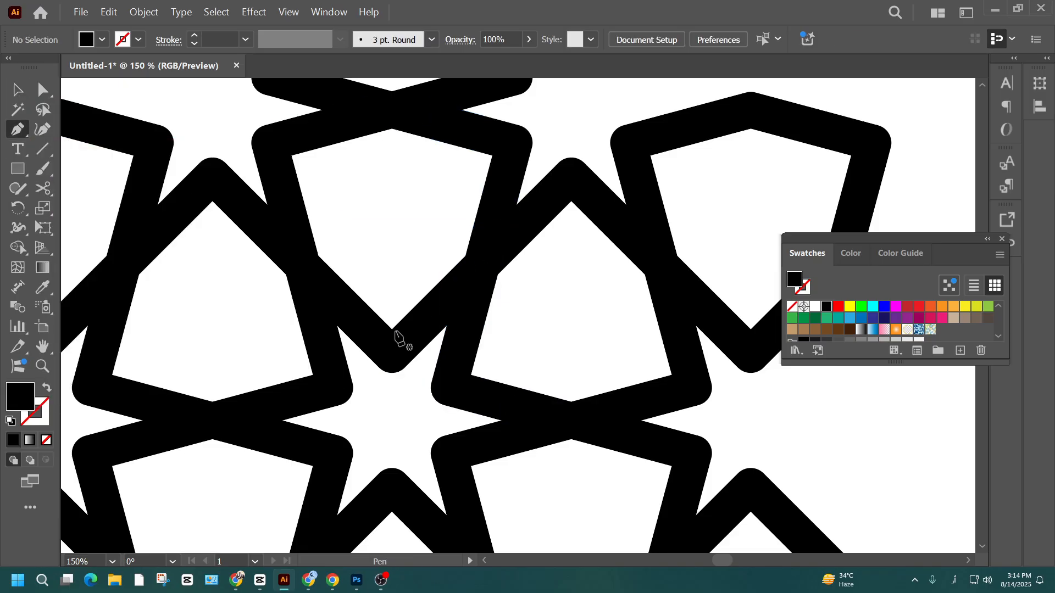
{"action": "left_click", "coordinate": [392, 330]}
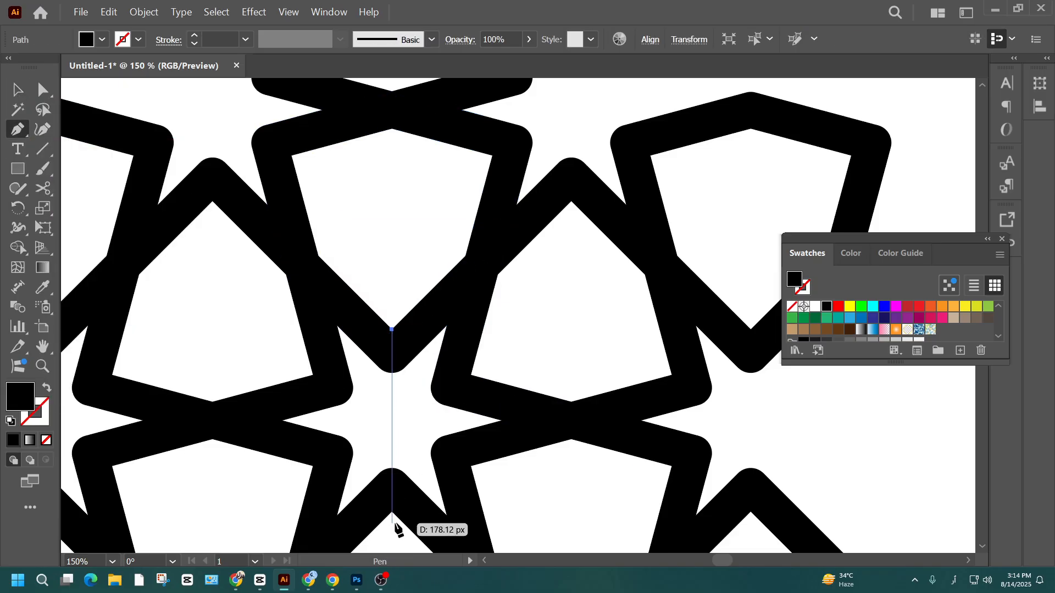
{"action": "left_click_drag", "start_coordinate": [392, 511], "coordinate": [401, 502]}
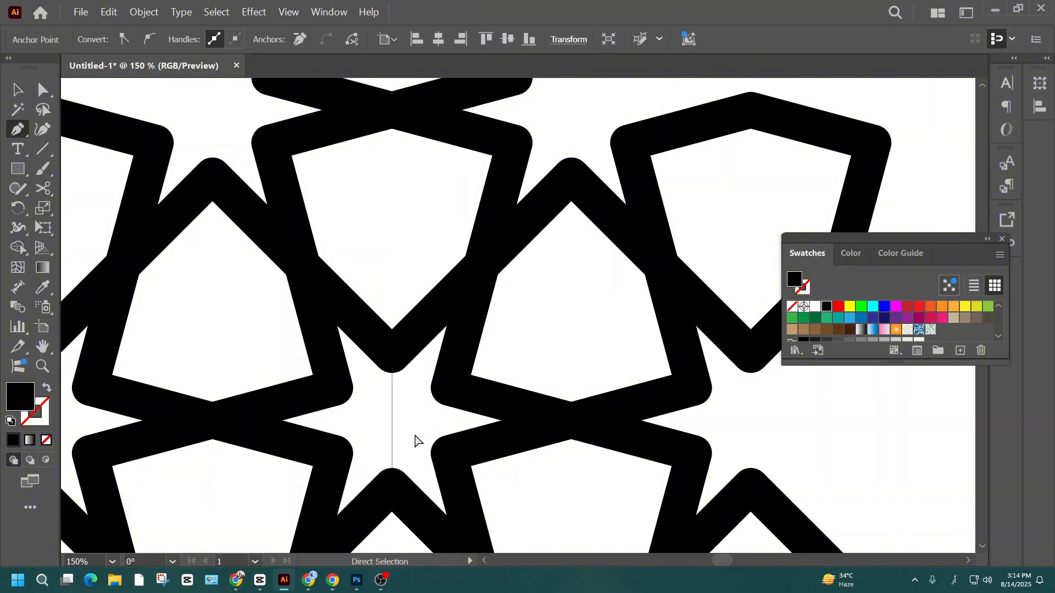
{"action": "left_click", "coordinate": [417, 442], "text": "ctrl"}
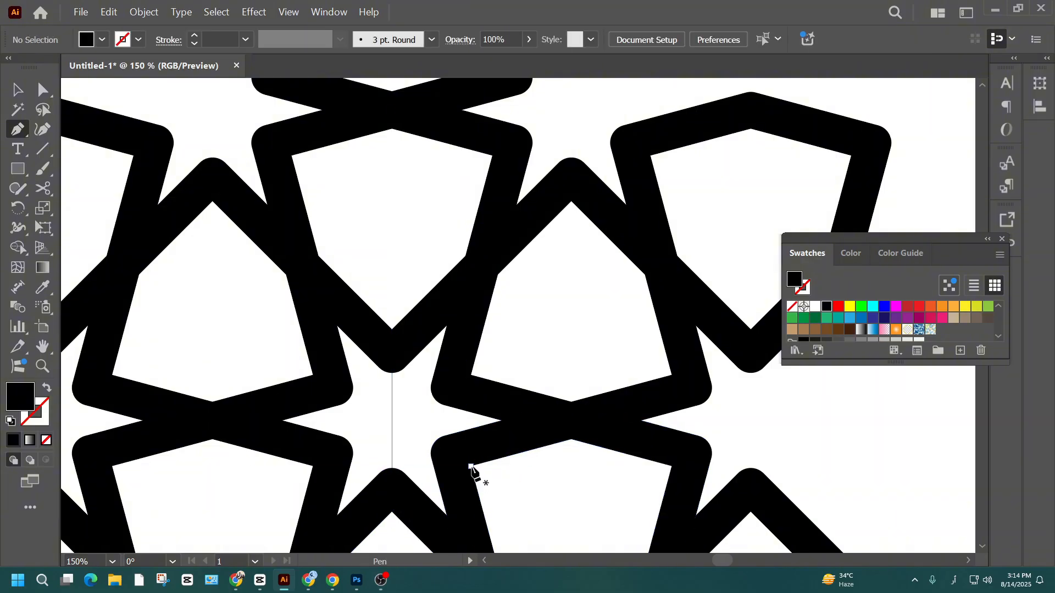
- Draw a diagonal pen line about 167 px long across the central star between opposite inner corners, crossing the vertical line
{"action": "left_click", "coordinate": [471, 467]}
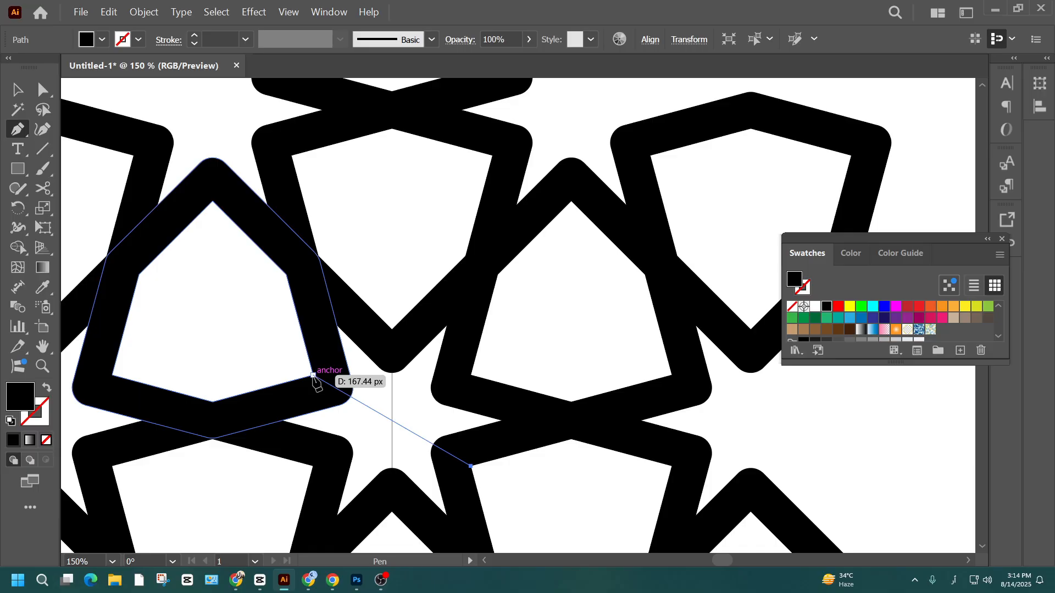
{"action": "left_click", "coordinate": [313, 375]}
{"action": "left_click", "coordinate": [18, 88]}
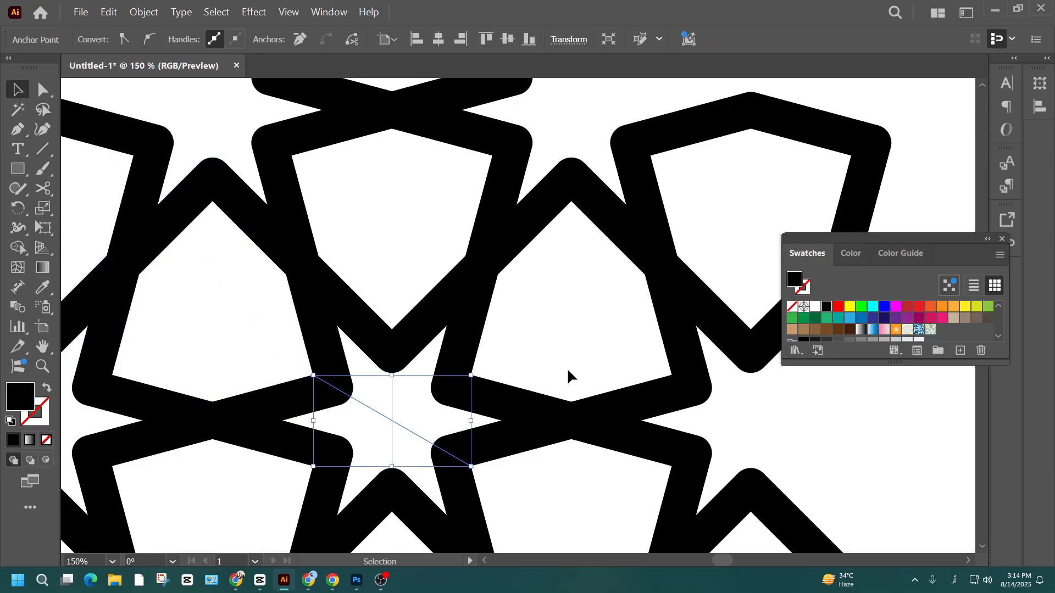
{"action": "left_click", "coordinate": [568, 371]}
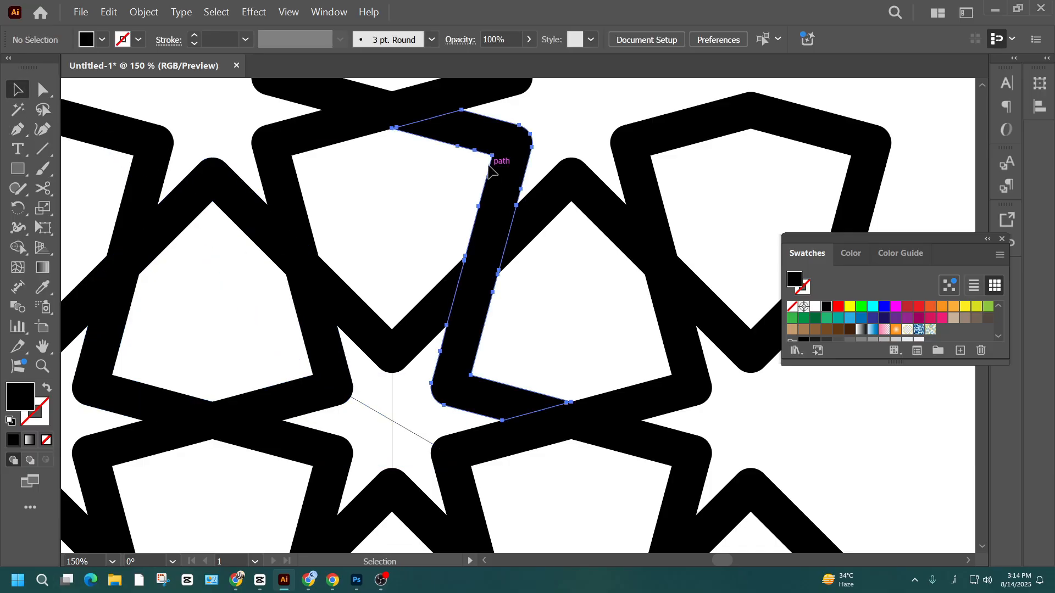
- Give the merged band a black 1 pt stroke and a red fill, F40C0C
{"action": "left_click", "coordinate": [498, 169]}
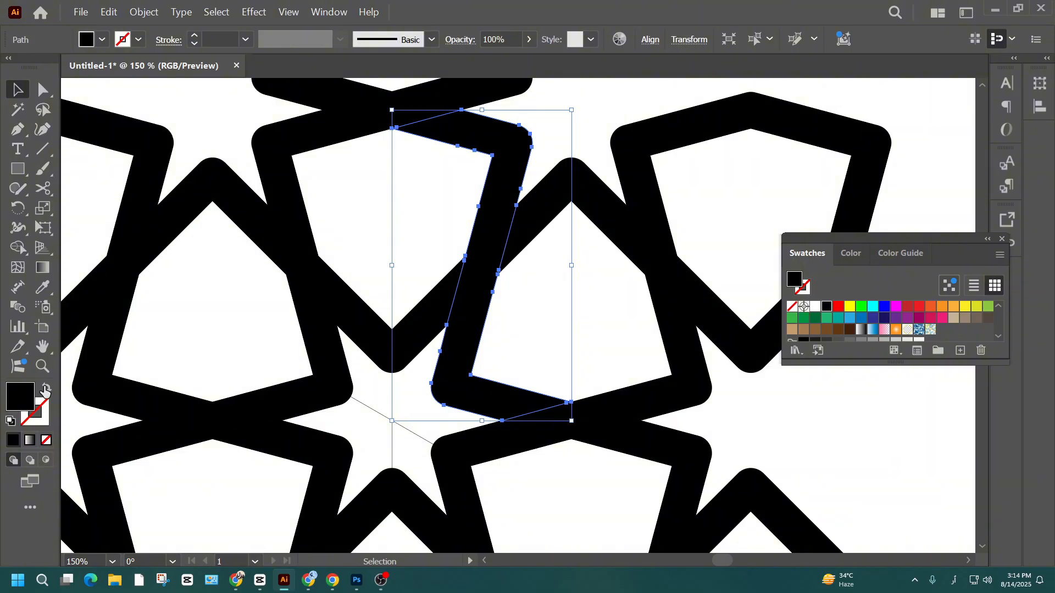
{"action": "left_click", "coordinate": [43, 392]}
{"action": "left_click", "coordinate": [118, 410]}
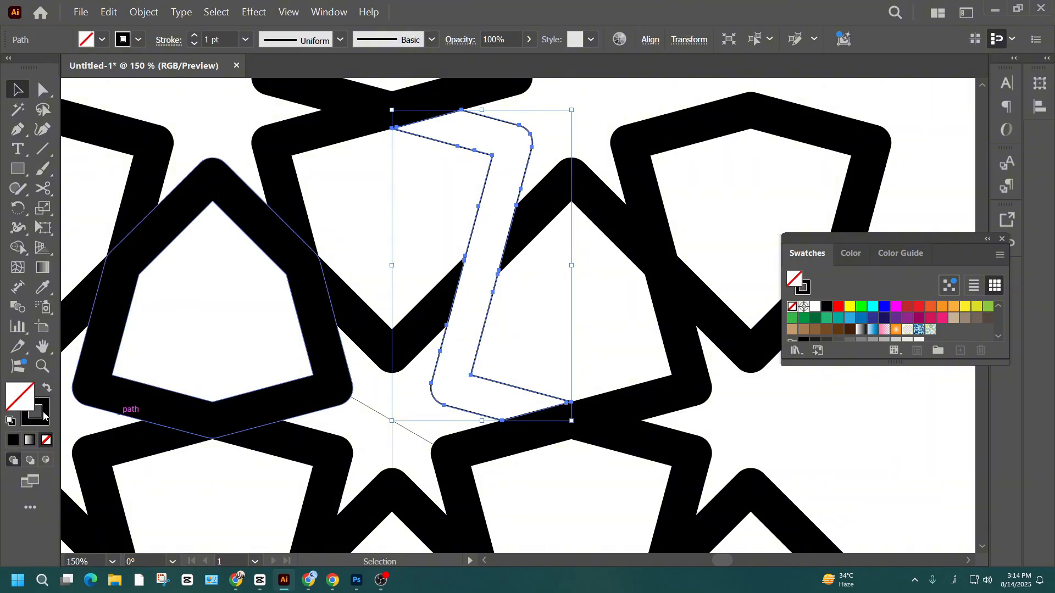
{"action": "double_click", "coordinate": [20, 396]}
{"action": "left_click", "coordinate": [598, 255]}
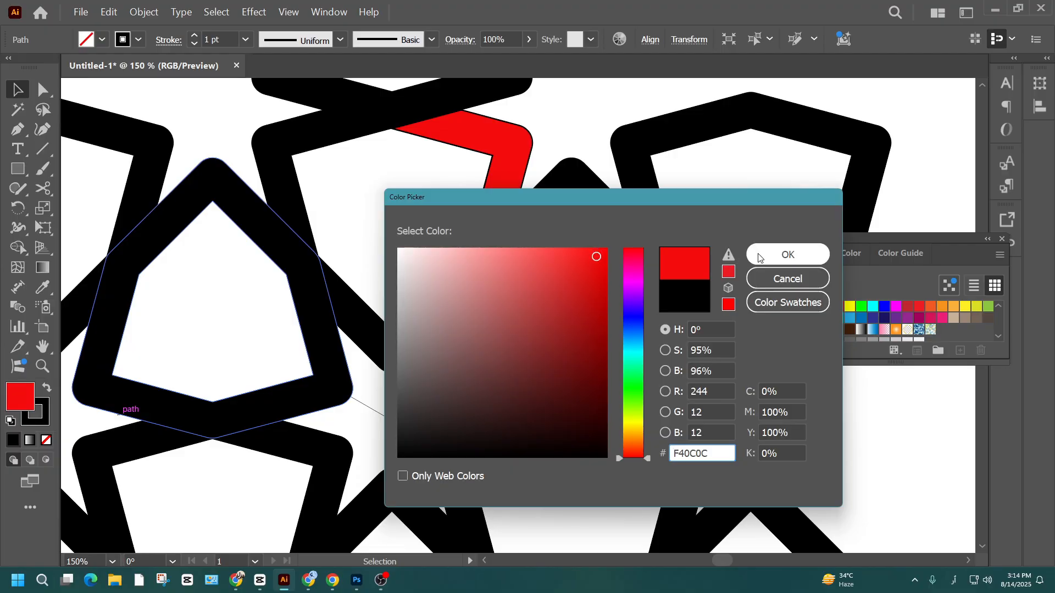
{"action": "left_click", "coordinate": [783, 255]}
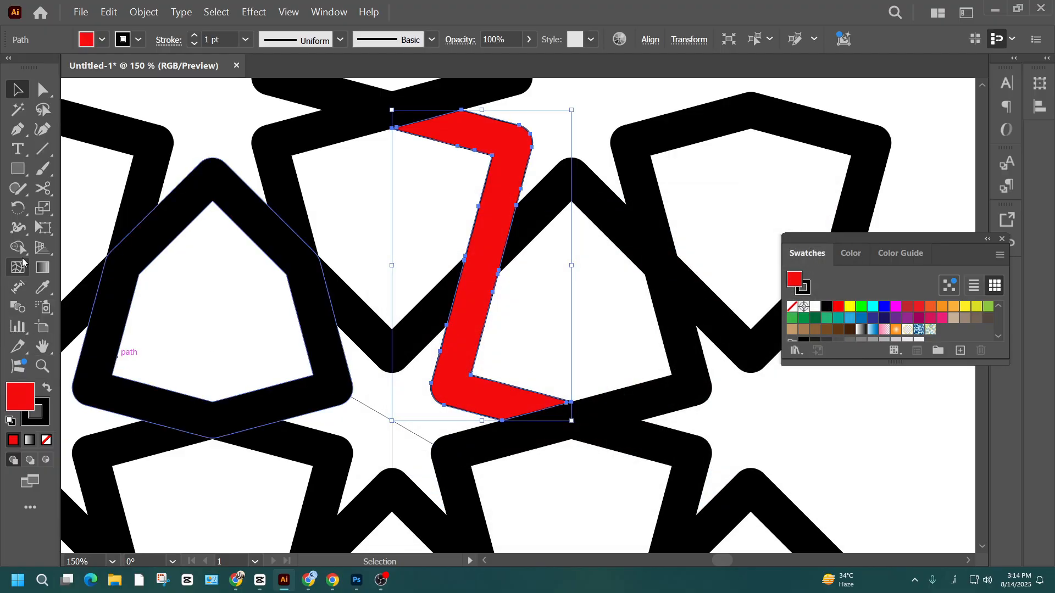
- Rotate a copy of the red band 120° about the guide lines' intersection and repeat the transformation for a third band
{"action": "left_click", "coordinate": [17, 210]}
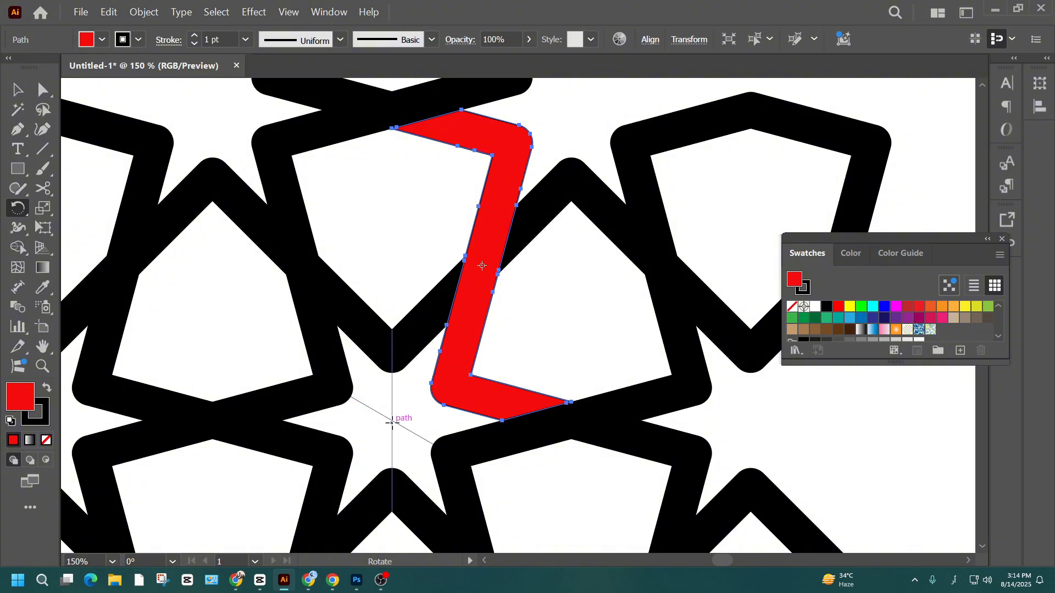
{"action": "left_click", "coordinate": [392, 421], "text": "alt"}
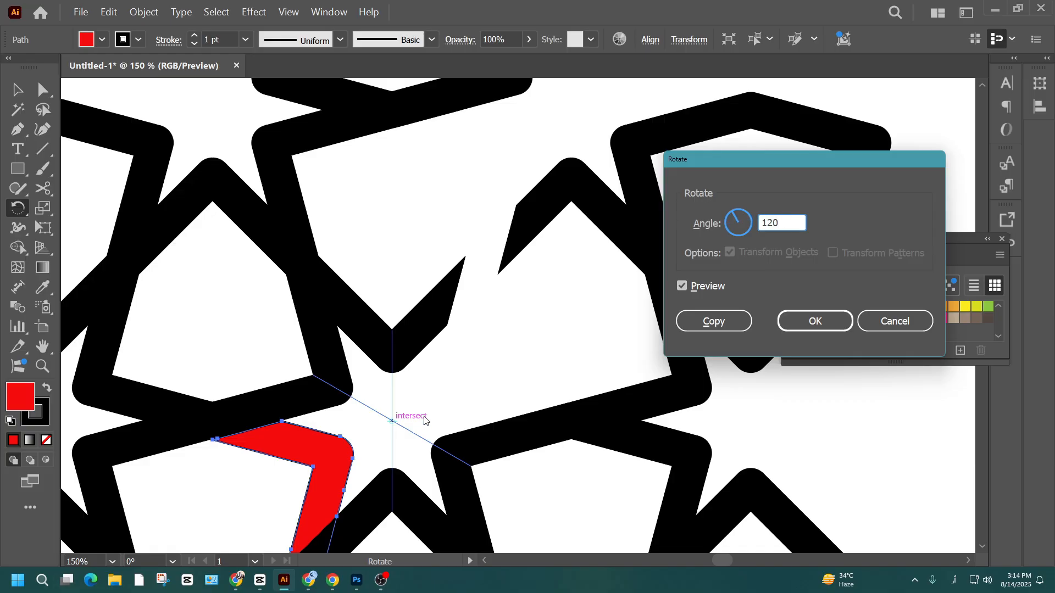
{"action": "left_click", "coordinate": [697, 326]}
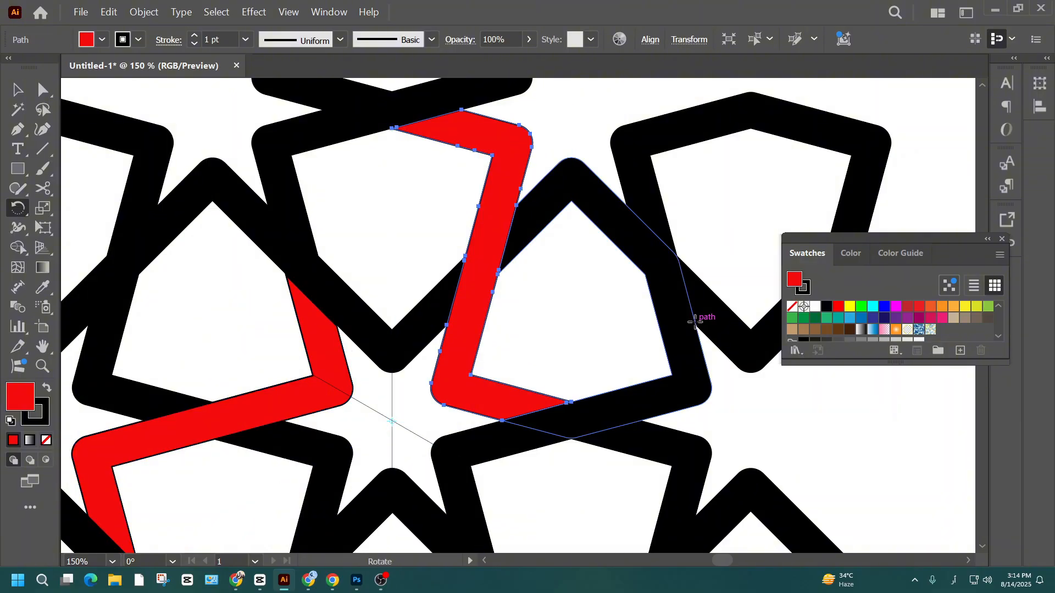
{"action": "key", "text": "ctrl+minus"}
{"action": "key", "text": "ctrl+minus"}
{"action": "key", "text": "ctrl+d"}
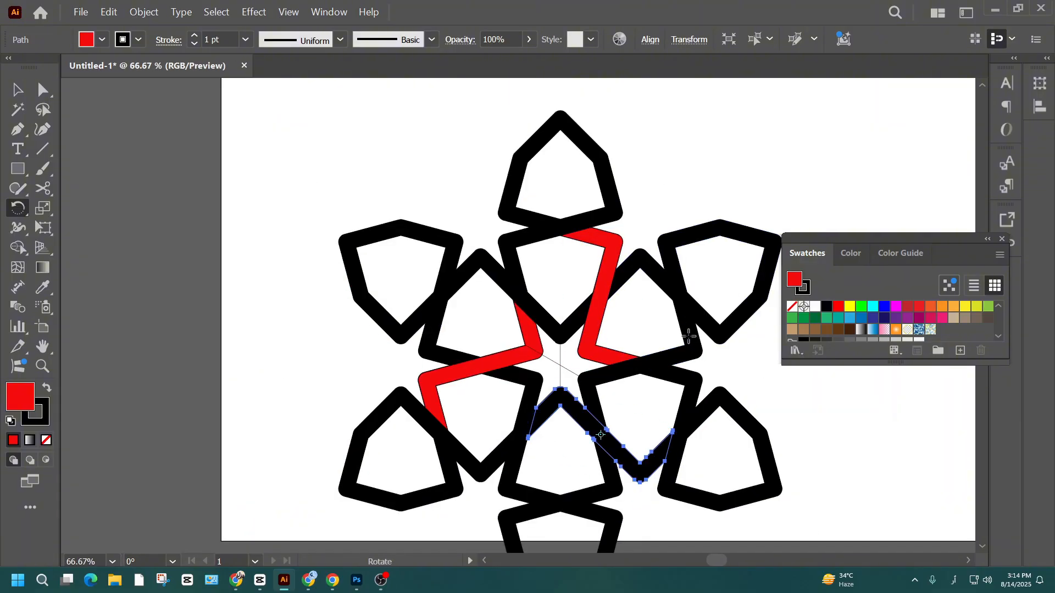
- Select all three red bands with Magic Wand, cut them, delete all remaining artwork and paste the bands back
{"action": "left_click", "coordinate": [17, 109]}
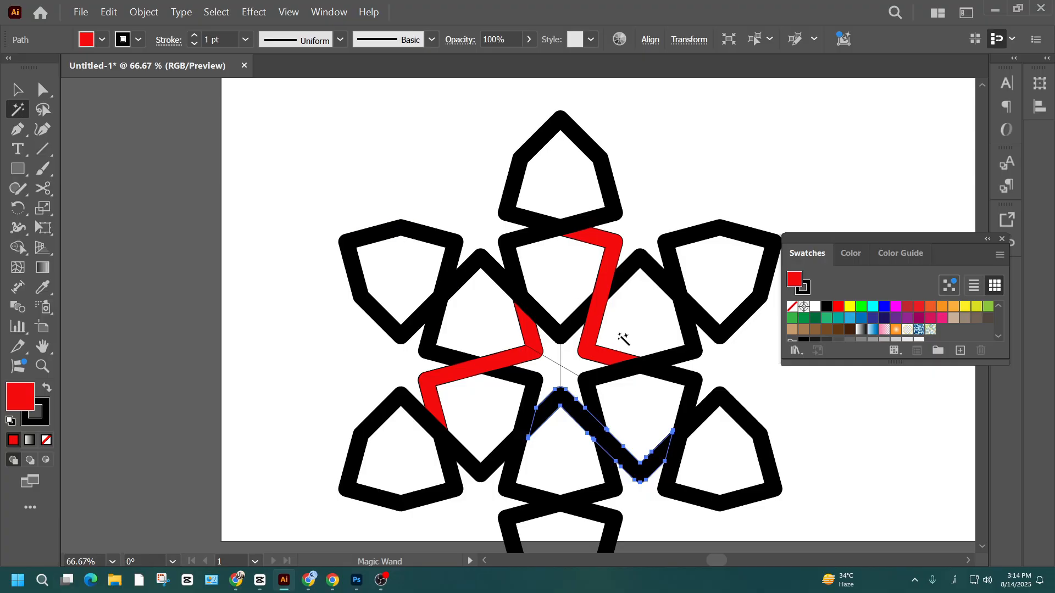
{"action": "left_click", "coordinate": [545, 352]}
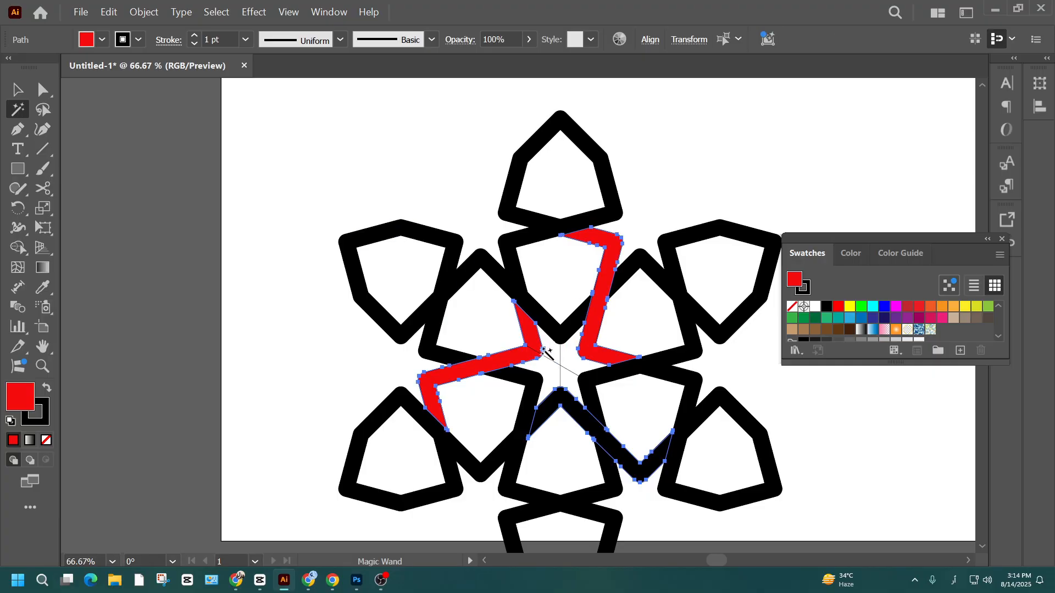
{"action": "key", "text": "Delete"}
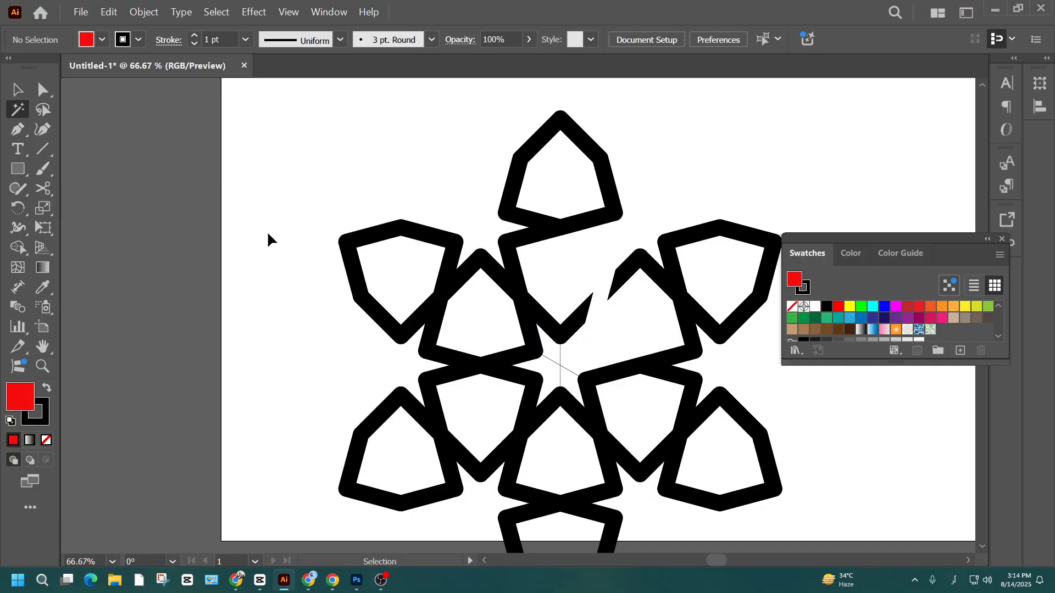
{"action": "key", "text": "ctrl+a"}
{"action": "key", "text": "Delete"}
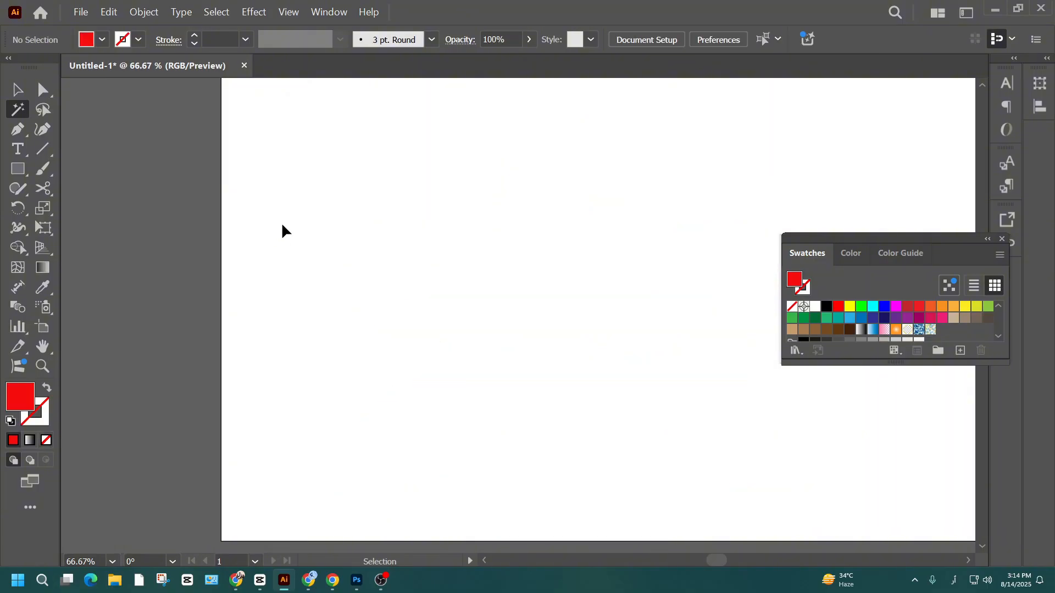
{"action": "key", "text": "ctrl+z"}
{"action": "left_click", "coordinate": [22, 95]}
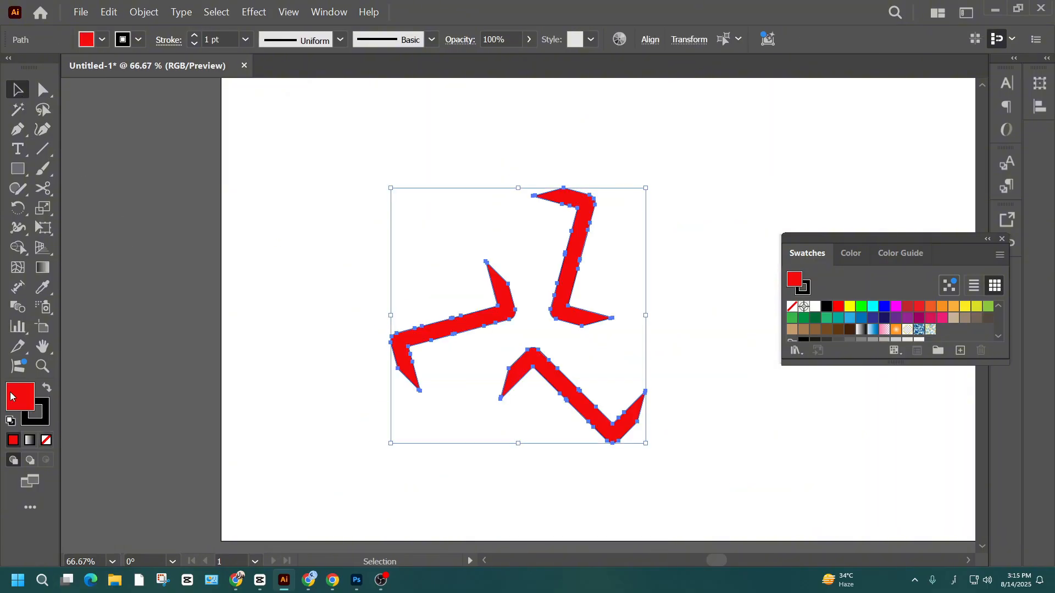
- Remove the fill from the three bands and set their stroke weight to 4 pt
{"action": "left_click", "coordinate": [47, 440]}
{"action": "left_click", "coordinate": [446, 310]}
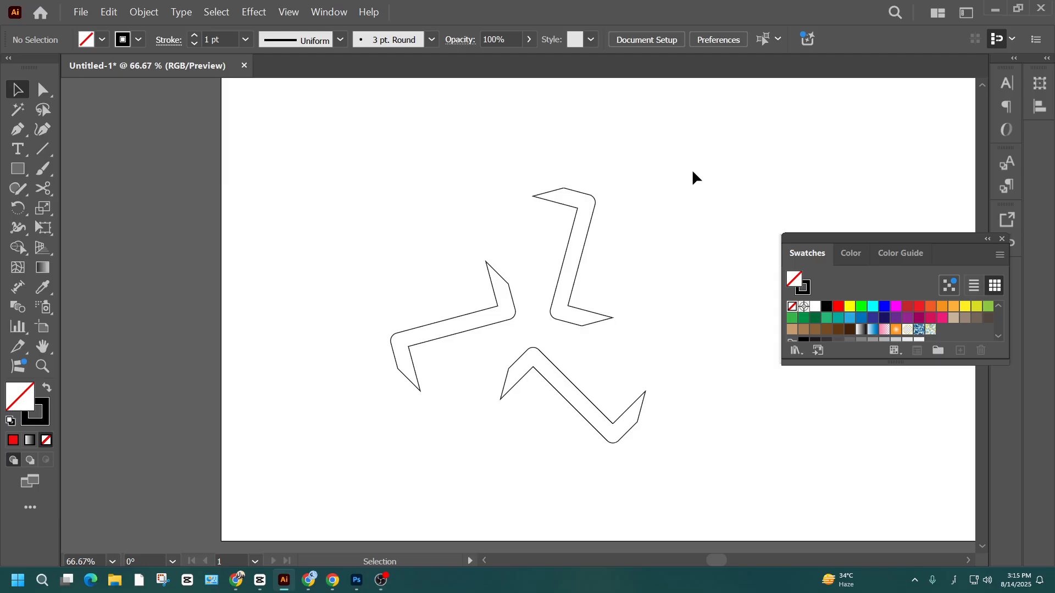
{"action": "left_click_drag", "start_coordinate": [693, 177], "coordinate": [273, 549]}
{"action": "left_click", "coordinate": [228, 40]}
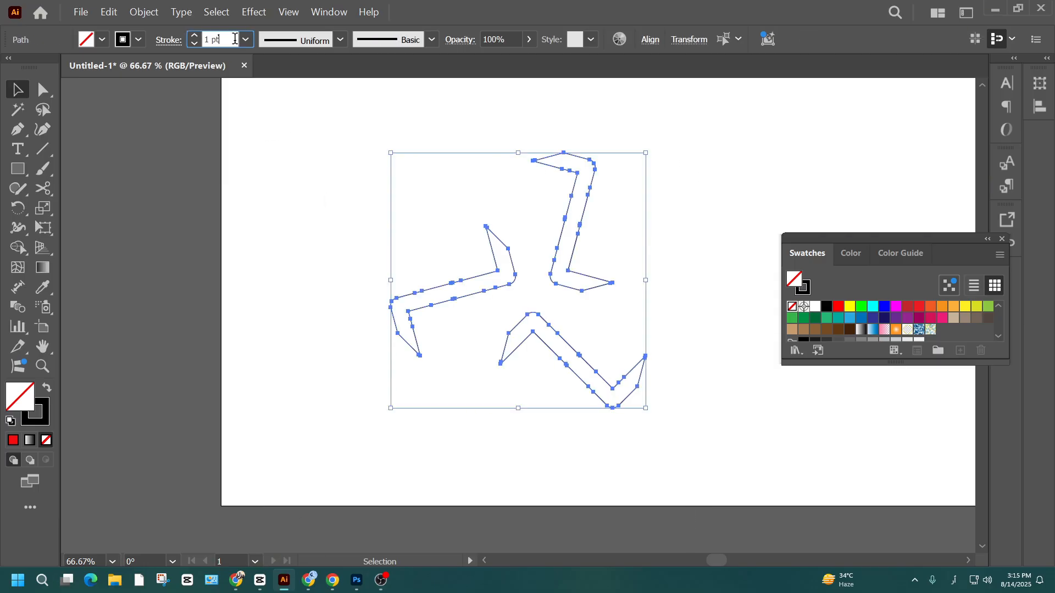
{"action": "scroll", "coordinate": [227, 40], "scroll_direction": "up", "scroll_amount": 3}
{"action": "left_click", "coordinate": [627, 248]}
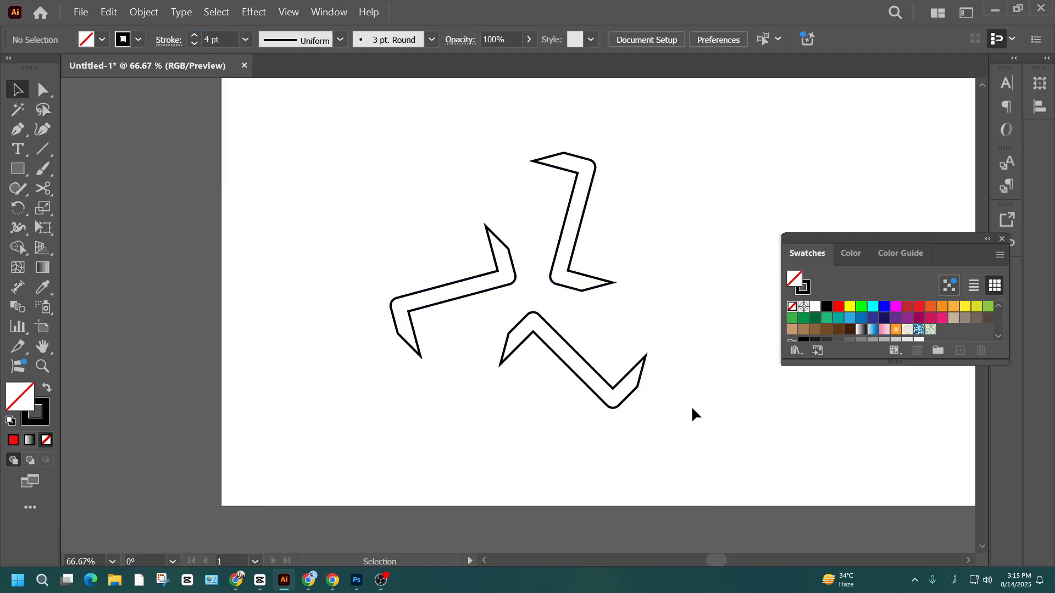
- Set the stroke corners of all three bands to Round Join
{"action": "left_click_drag", "start_coordinate": [693, 408], "coordinate": [399, 170]}
{"action": "scroll", "coordinate": [620, 295], "scroll_direction": "up", "scroll_amount": 5}
{"action": "scroll", "coordinate": [555, 247], "scroll_direction": "down", "scroll_amount": 6}
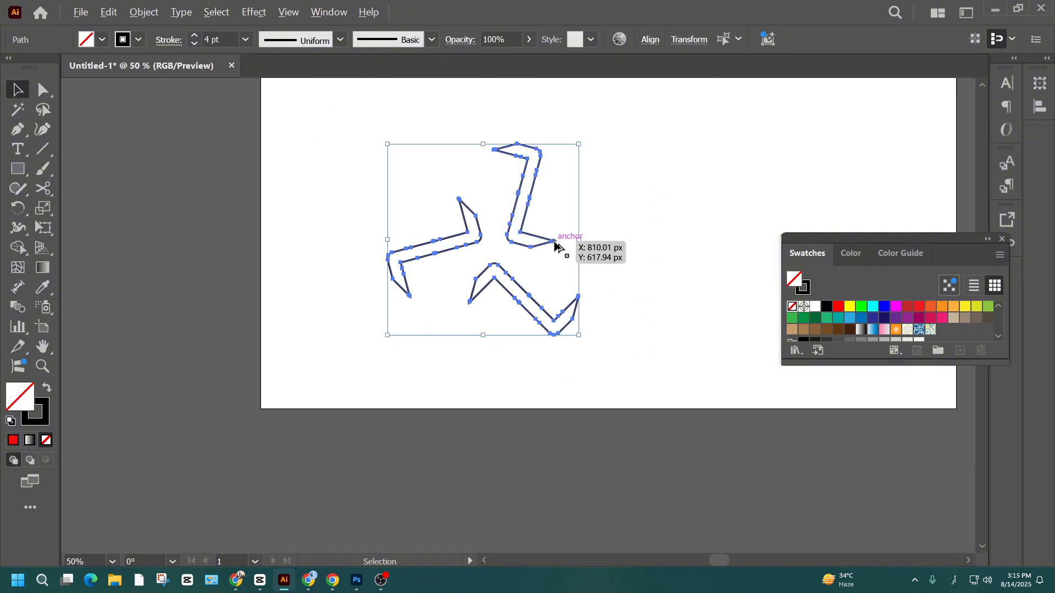
{"action": "scroll", "coordinate": [591, 258], "scroll_direction": "up", "scroll_amount": 2}
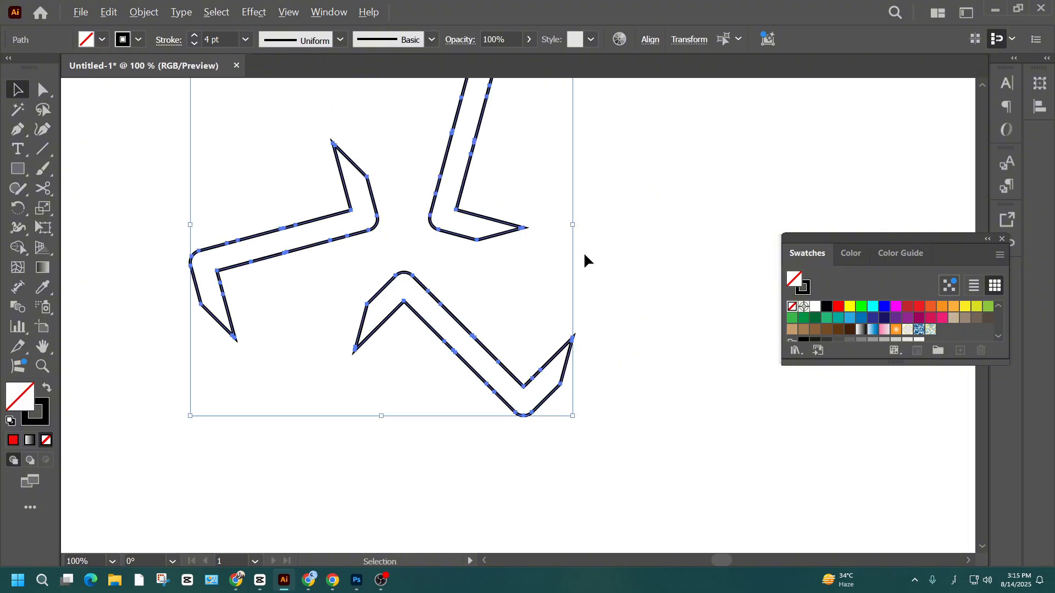
{"action": "left_click", "coordinate": [169, 40]}
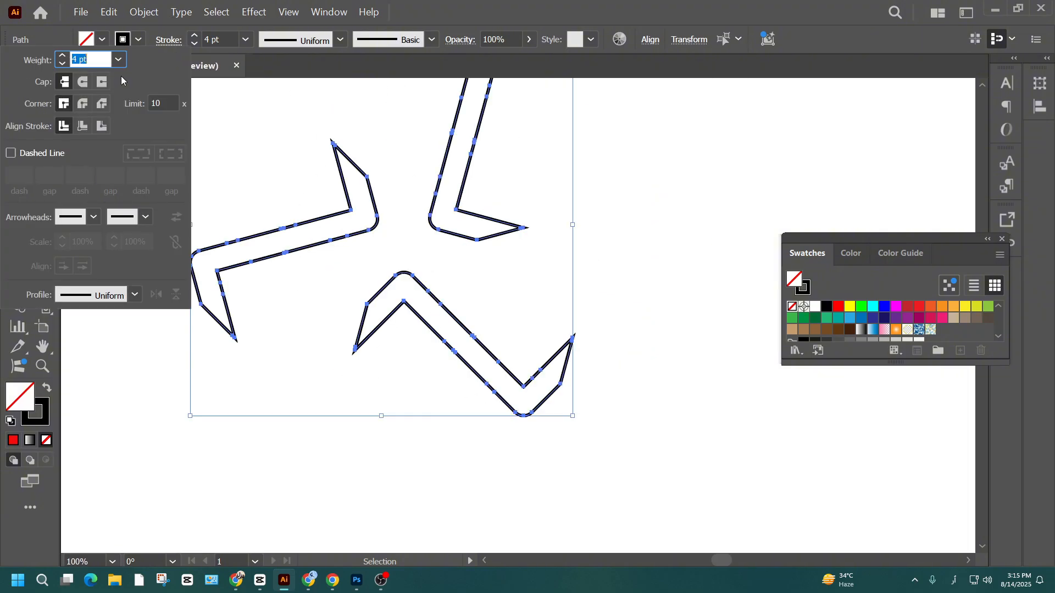
{"action": "left_click", "coordinate": [84, 104]}
{"action": "left_click", "coordinate": [681, 229]}
{"action": "scroll", "coordinate": [662, 316], "scroll_direction": "up", "scroll_amount": 2}
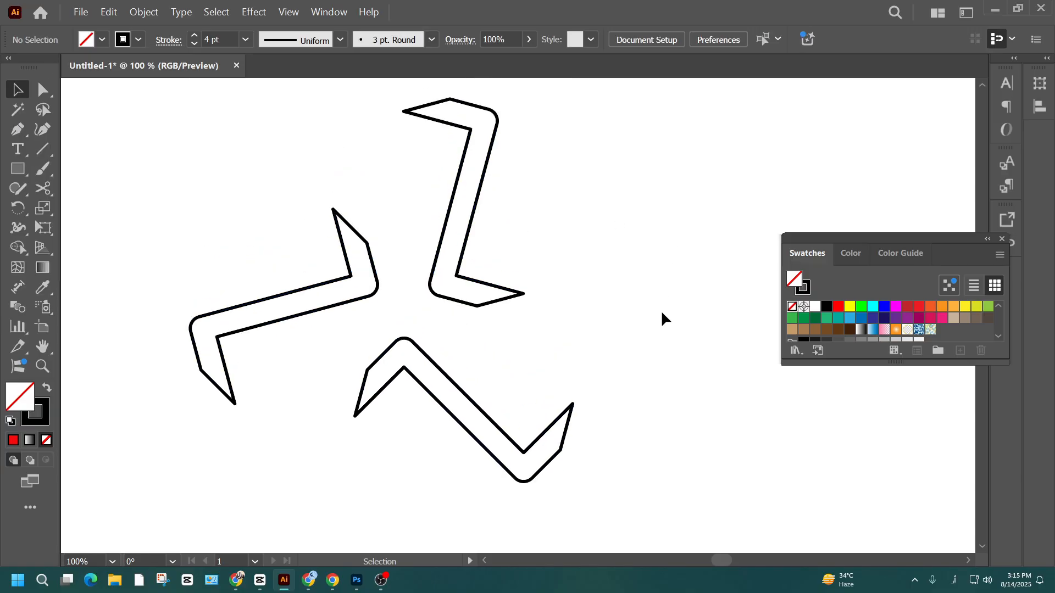
- Select the three outlined bands and make a pattern from them through Pattern Options
{"action": "scroll", "coordinate": [605, 456], "scroll_direction": "down", "scroll_amount": 1}
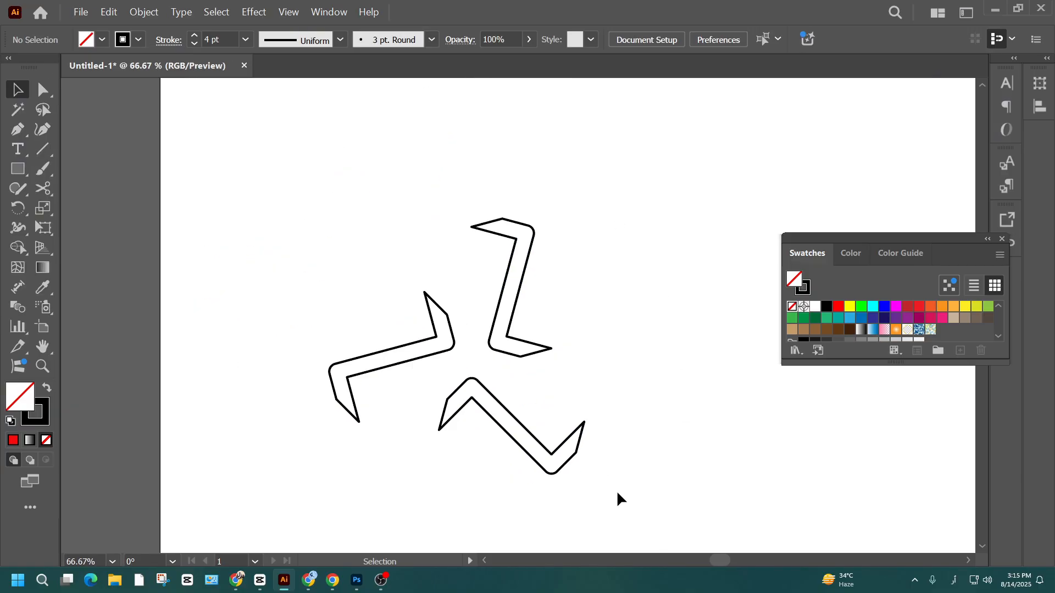
{"action": "left_click_drag", "start_coordinate": [616, 491], "coordinate": [230, 182]}
{"action": "left_click", "coordinate": [295, 13]}
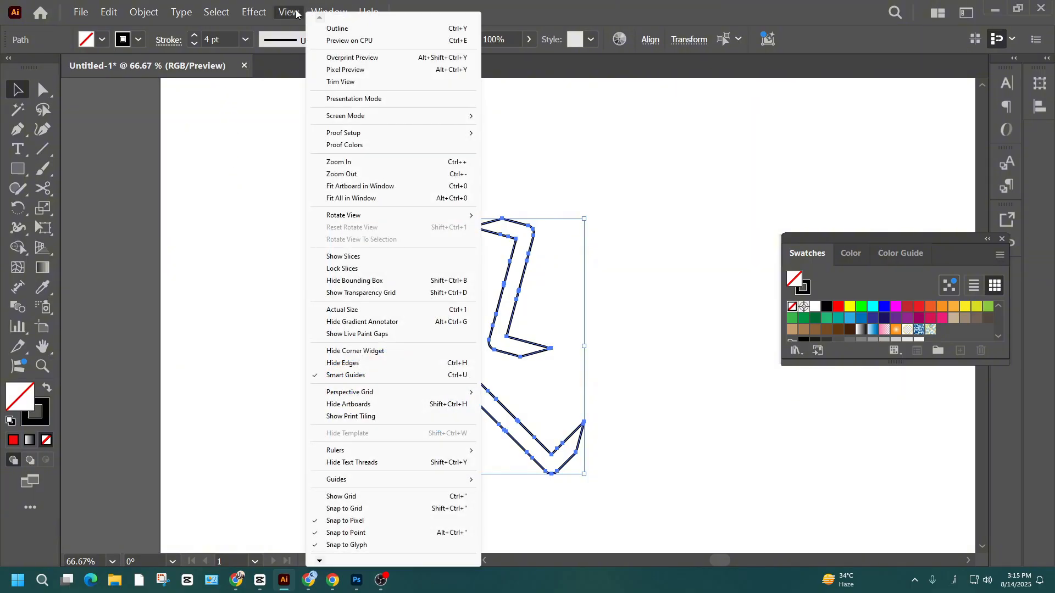
{"action": "mouse_move", "coordinate": [328, 12]}
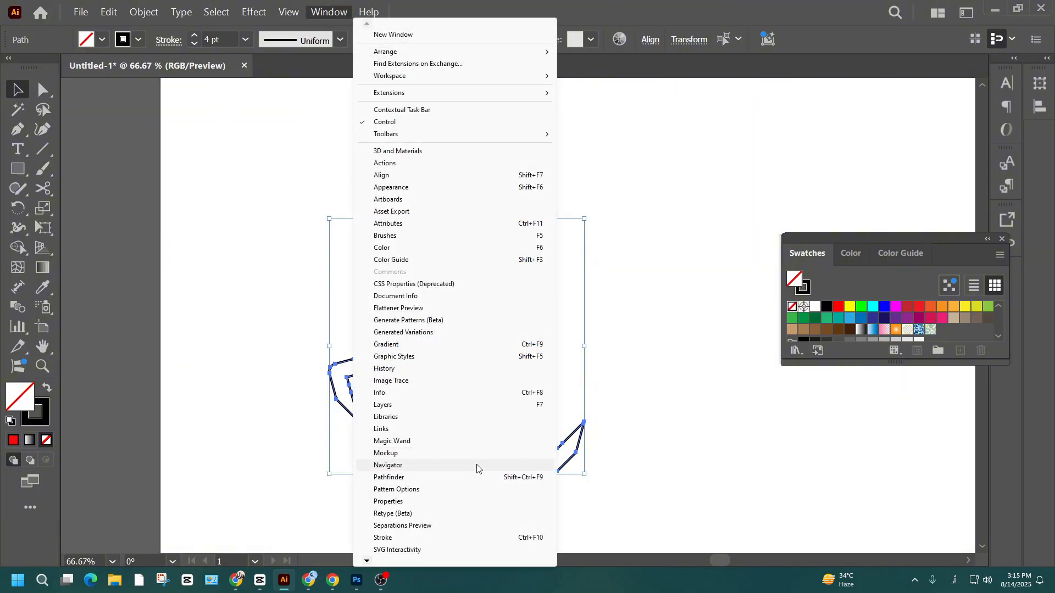
{"action": "left_click", "coordinate": [474, 489]}
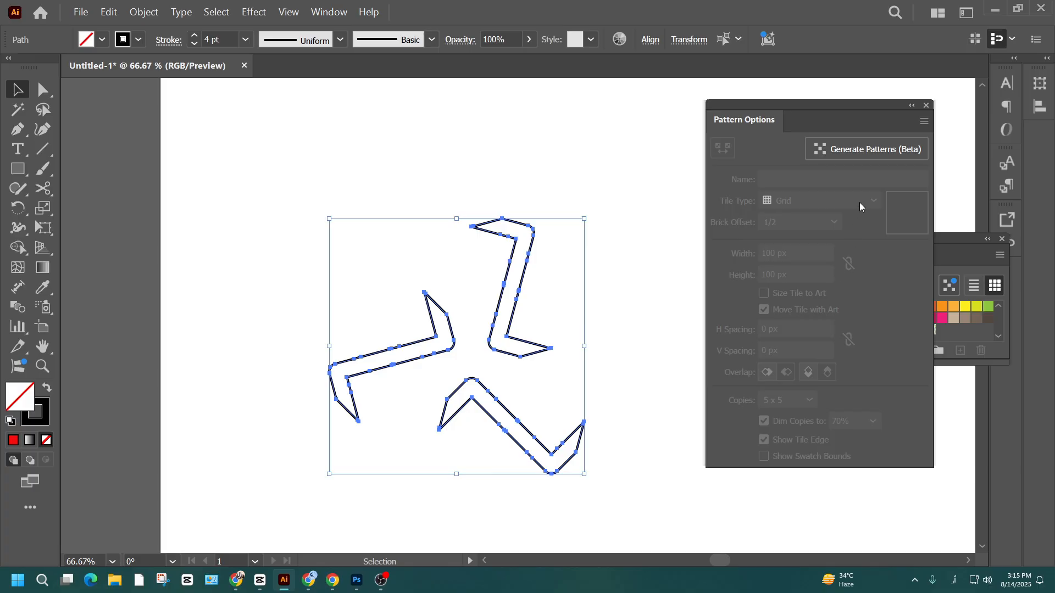
{"action": "left_click", "coordinate": [924, 121]}
{"action": "left_click", "coordinate": [872, 121]}
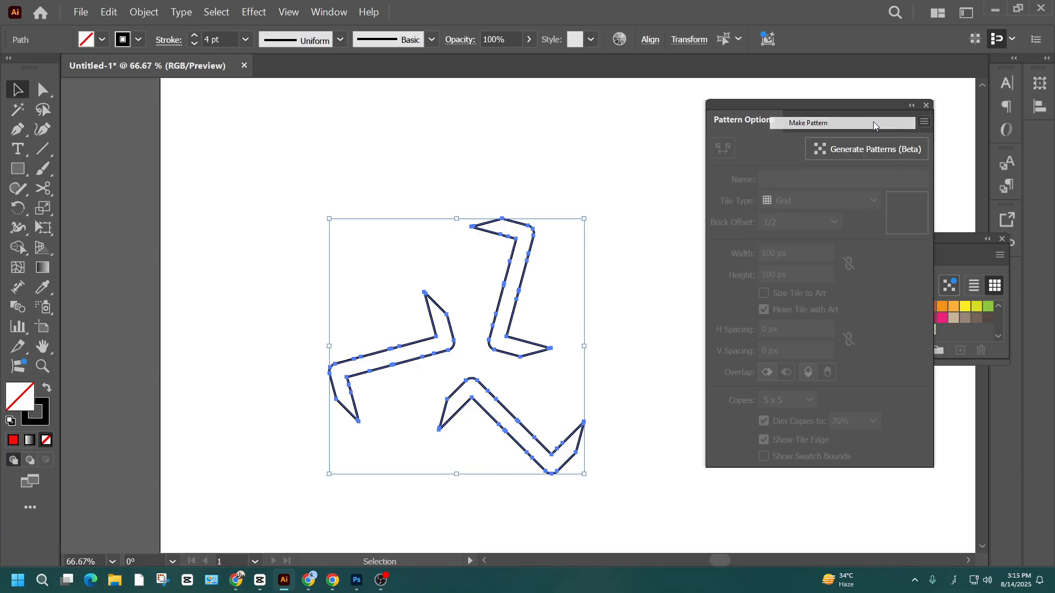
- Confirm the pattern creation and set the tile type to Hex by Row
{"action": "left_click", "coordinate": [670, 326]}
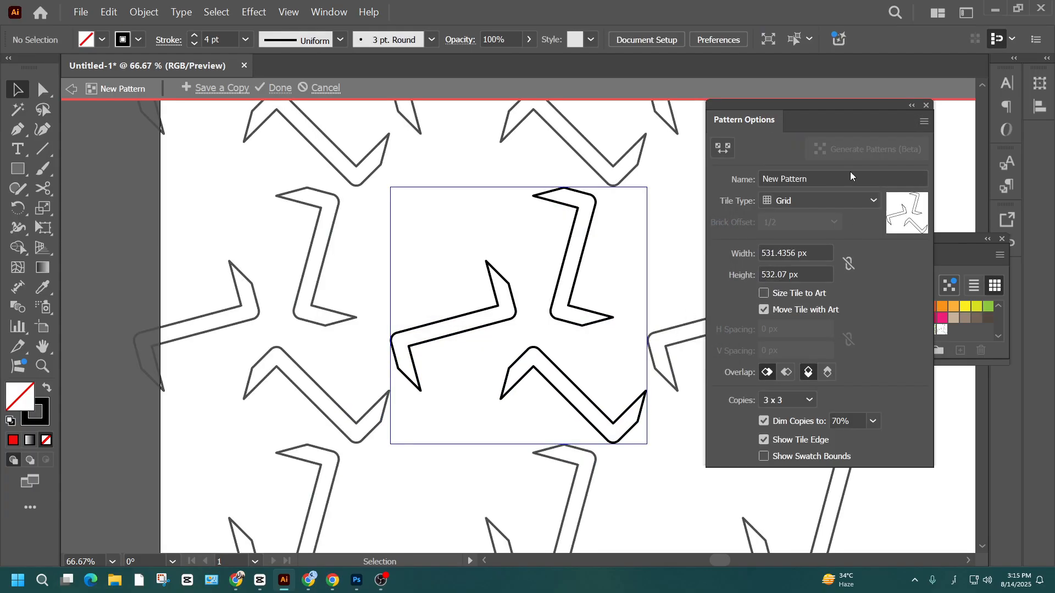
{"action": "left_click", "coordinate": [825, 199]}
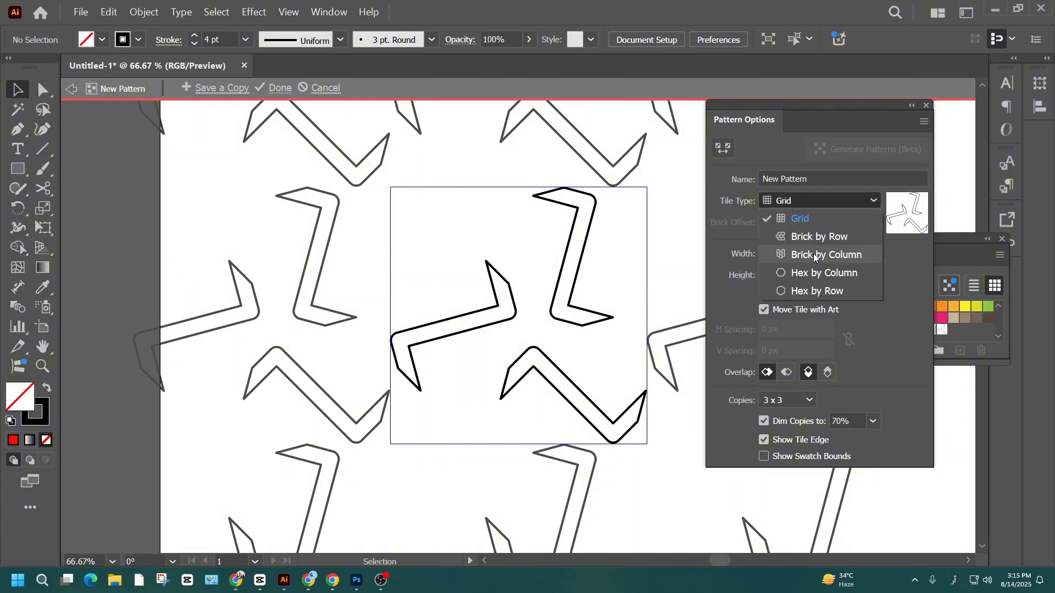
{"action": "left_click", "coordinate": [818, 294]}
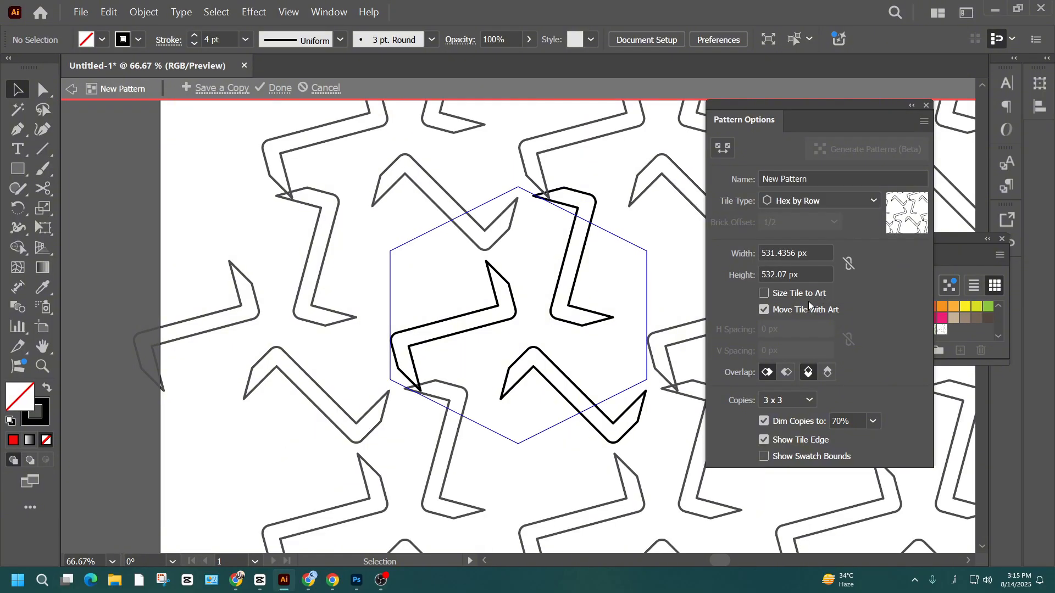
- Try the Hex by Column tile type with the tile width reduced to 443 px
{"action": "left_click", "coordinate": [829, 202]}
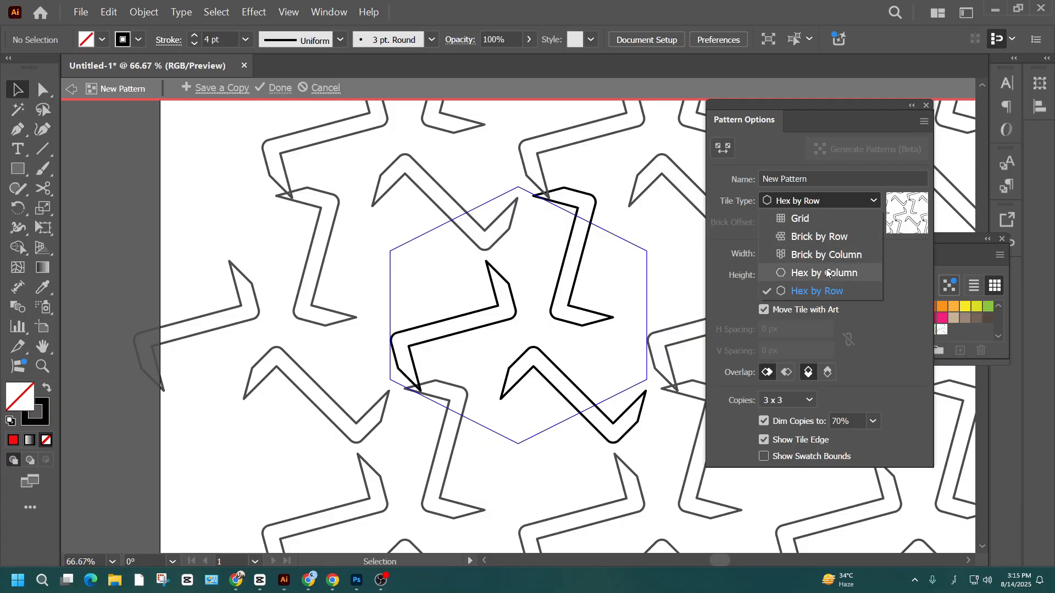
{"action": "left_click", "coordinate": [807, 264]}
{"action": "left_click", "coordinate": [783, 254]}
{"action": "key", "text": "Down"}
{"action": "key", "text": "Down"}
{"action": "key", "text": "Down"}
{"action": "key", "text": "Down"}
{"action": "key", "text": "Down"}
{"action": "key", "text": "Down"}
{"action": "key", "text": "Down"}
{"action": "key", "text": "Down"}
{"action": "key", "text": "Down"}
{"action": "key", "text": "Down"}
{"action": "key", "text": "Down"}
{"action": "key", "text": "Down"}
{"action": "key", "text": "Down"}
{"action": "key", "text": "Down"}
{"action": "key", "text": "Down"}
{"action": "key", "text": "Down"}
{"action": "key", "text": "Down"}
{"action": "key", "text": "Down"}
{"action": "key", "text": "Down"}
{"action": "key", "text": "Down"}
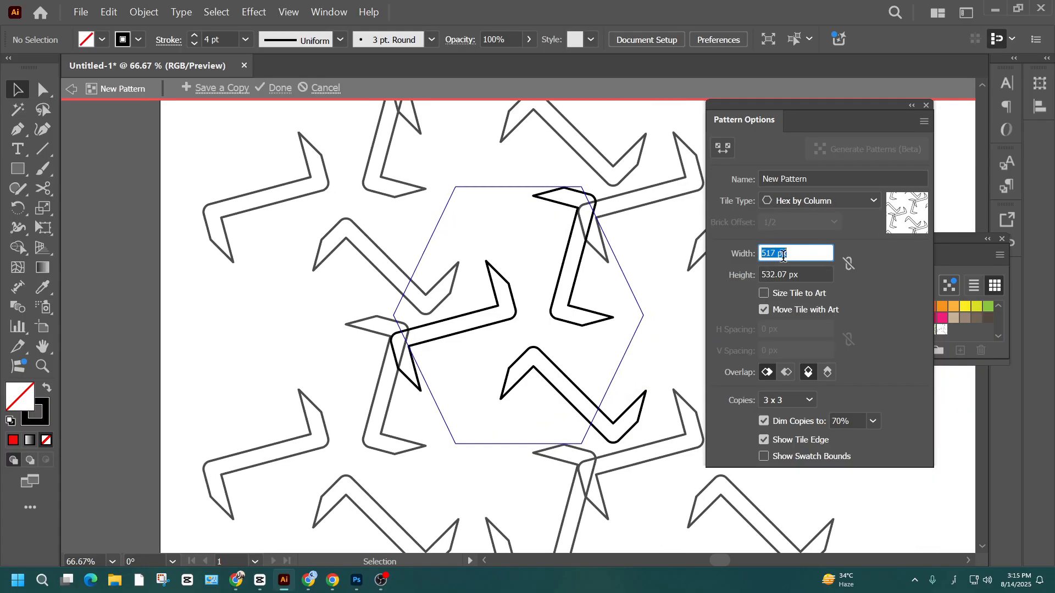
{"action": "key", "text": "Down"}
{"action": "key", "text": "Down"}
{"action": "key", "text": "Down"}
{"action": "key", "text": "Down"}
{"action": "key", "text": "Down"}
{"action": "key", "text": "Down"}
{"action": "key", "text": "Down"}
{"action": "key", "text": "Down"}
{"action": "key", "text": "Down"}
{"action": "key", "text": "Down"}
{"action": "key", "text": "Down"}
{"action": "key", "text": "Down"}
{"action": "key", "text": "Down"}
{"action": "key", "text": "Down"}
{"action": "key", "text": "Down"}
{"action": "key", "text": "Down"}
{"action": "key", "text": "Down"}
{"action": "key", "text": "Down"}
{"action": "key", "text": "Down"}
{"action": "key", "text": "Down"}
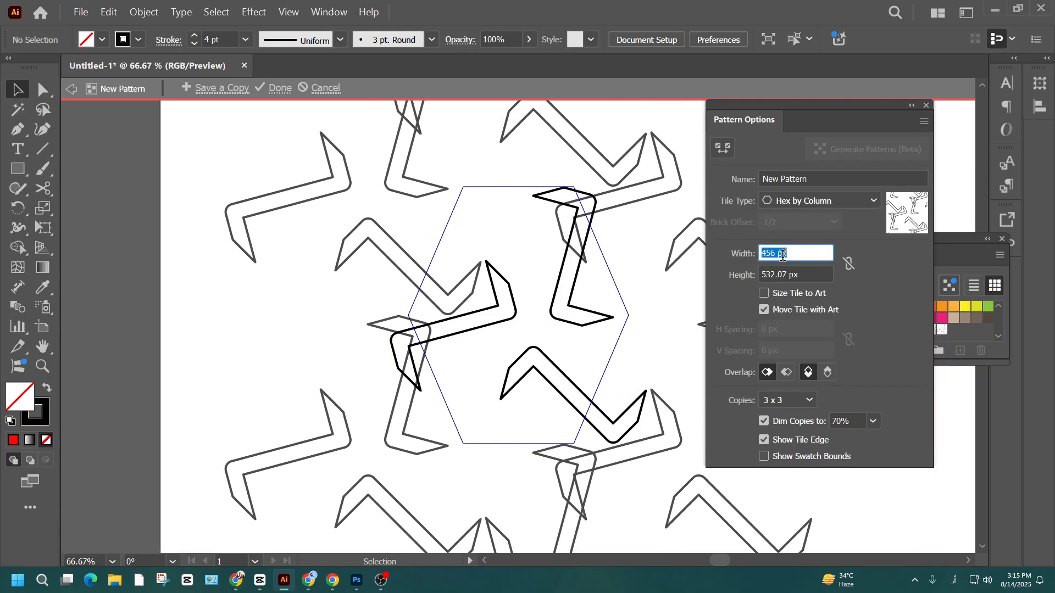
{"action": "key", "text": "Up"}
{"action": "key", "text": "Up"}
{"action": "key", "text": "Up"}
{"action": "key", "text": "Up"}
{"action": "key", "text": "Up"}
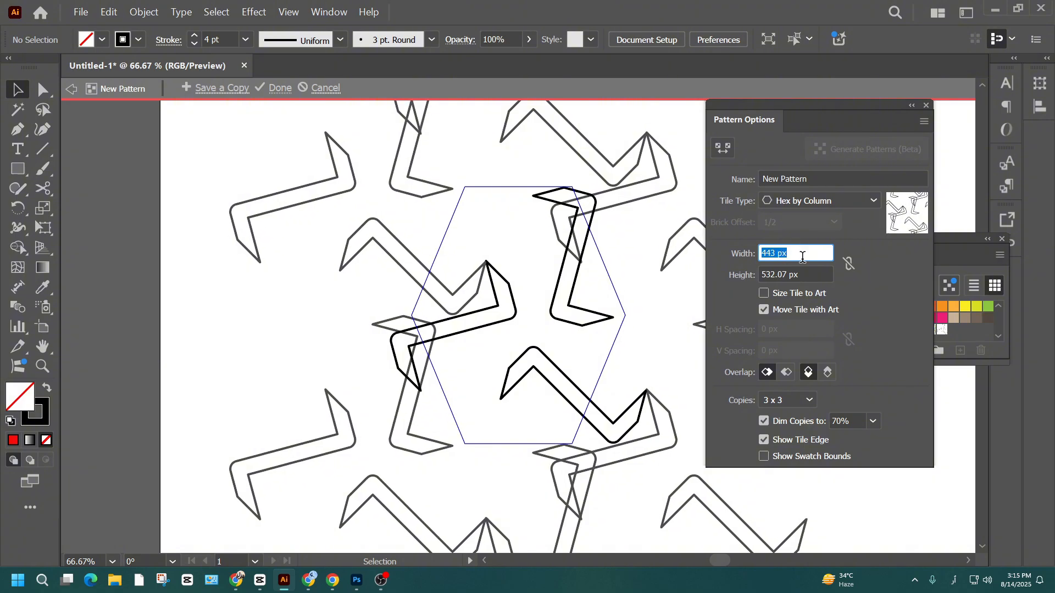
- Switch the tile type to Hex by Row and narrow the tile width to 334 px
{"action": "left_click", "coordinate": [805, 201]}
{"action": "left_click", "coordinate": [787, 290]}
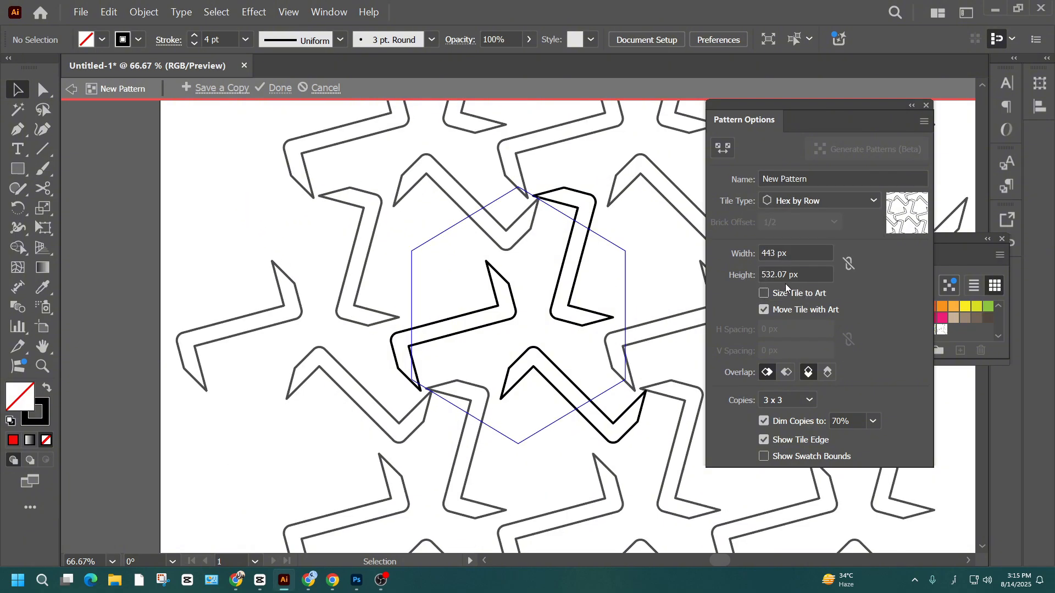
{"action": "left_click", "coordinate": [793, 256]}
{"action": "key", "text": "Down"}
{"action": "key", "text": "Down"}
{"action": "key", "text": "Down"}
{"action": "key", "text": "Down"}
{"action": "key", "text": "Down"}
{"action": "key", "text": "Down"}
{"action": "key", "text": "Down"}
{"action": "key", "text": "Down"}
{"action": "key", "text": "Down"}
{"action": "key", "text": "Down"}
{"action": "key", "text": "Down"}
{"action": "key", "text": "Down"}
{"action": "key", "text": "Down"}
{"action": "key", "text": "Down"}
{"action": "key", "text": "Down"}
{"action": "key", "text": "Down"}
{"action": "key", "text": "Down"}
{"action": "key", "text": "Down"}
{"action": "key", "text": "Down"}
{"action": "key", "text": "Down"}
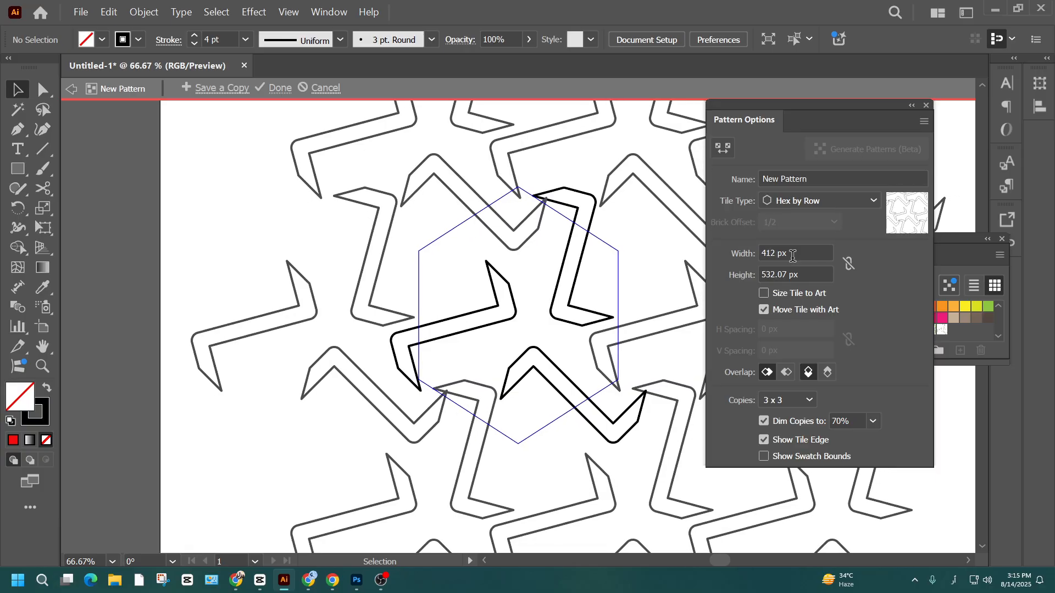
{"action": "key", "text": "Down"}
{"action": "key", "text": "Down"}
{"action": "key", "text": "Down"}
{"action": "key", "text": "Down"}
{"action": "key", "text": "Down"}
{"action": "key", "text": "Down"}
{"action": "key", "text": "Down"}
{"action": "key", "text": "Down"}
{"action": "key", "text": "Down"}
{"action": "key", "text": "Down"}
{"action": "key", "text": "Down"}
{"action": "key", "text": "Down"}
{"action": "key", "text": "Down"}
{"action": "key", "text": "Down"}
{"action": "key", "text": "Down"}
{"action": "key", "text": "Down"}
{"action": "key", "text": "Down"}
{"action": "key", "text": "Down"}
{"action": "key", "text": "Down"}
{"action": "key", "text": "Down"}
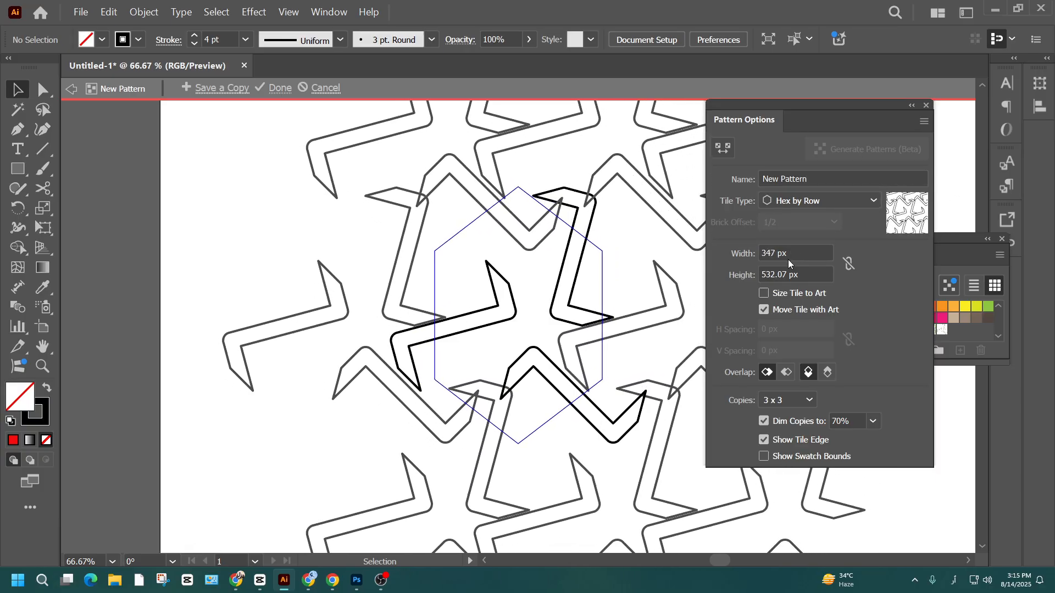
{"action": "key", "text": "Down"}
{"action": "key", "text": "Down"}
{"action": "key", "text": "Down"}
{"action": "key", "text": "Down"}
{"action": "key", "text": "Down"}
{"action": "key", "text": "Down"}
{"action": "key", "text": "Down"}
{"action": "key", "text": "Down"}
{"action": "key", "text": "Down"}
{"action": "key", "text": "Down"}
{"action": "key", "text": "Down"}
{"action": "key", "text": "Down"}
{"action": "key", "text": "Down"}
{"action": "key", "text": "Down"}
{"action": "key", "text": "Down"}
{"action": "key", "text": "Down"}
{"action": "key", "text": "Down"}
{"action": "key", "text": "Down"}
{"action": "key", "text": "Down"}
{"action": "key", "text": "Down"}
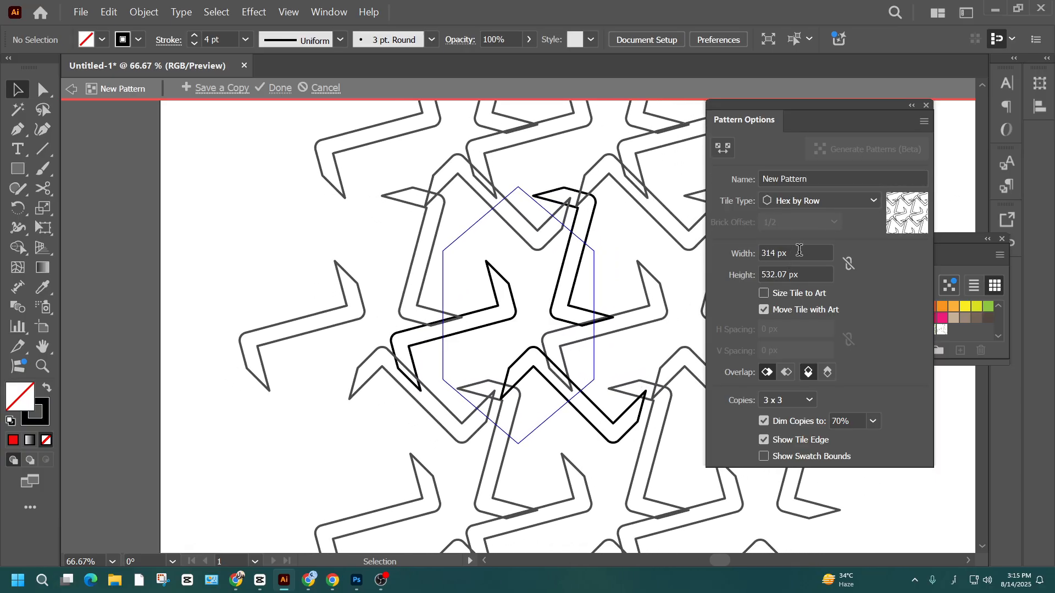
{"action": "key", "text": "Up"}
{"action": "key", "text": "Up"}
{"action": "key", "text": "Up"}
{"action": "key", "text": "Up"}
{"action": "key", "text": "Up"}
{"action": "key", "text": "Up"}
{"action": "key", "text": "Up"}
{"action": "key", "text": "Up"}
{"action": "key", "text": "Up"}
{"action": "key", "text": "Up"}
{"action": "key", "text": "Up"}
{"action": "key", "text": "Up"}
{"action": "key", "text": "Up"}
{"action": "key", "text": "Up"}
{"action": "key", "text": "Up"}
{"action": "key", "text": "Up"}
{"action": "key", "text": "Up"}
{"action": "key", "text": "Up"}
{"action": "key", "text": "Up"}
{"action": "key", "text": "Up"}
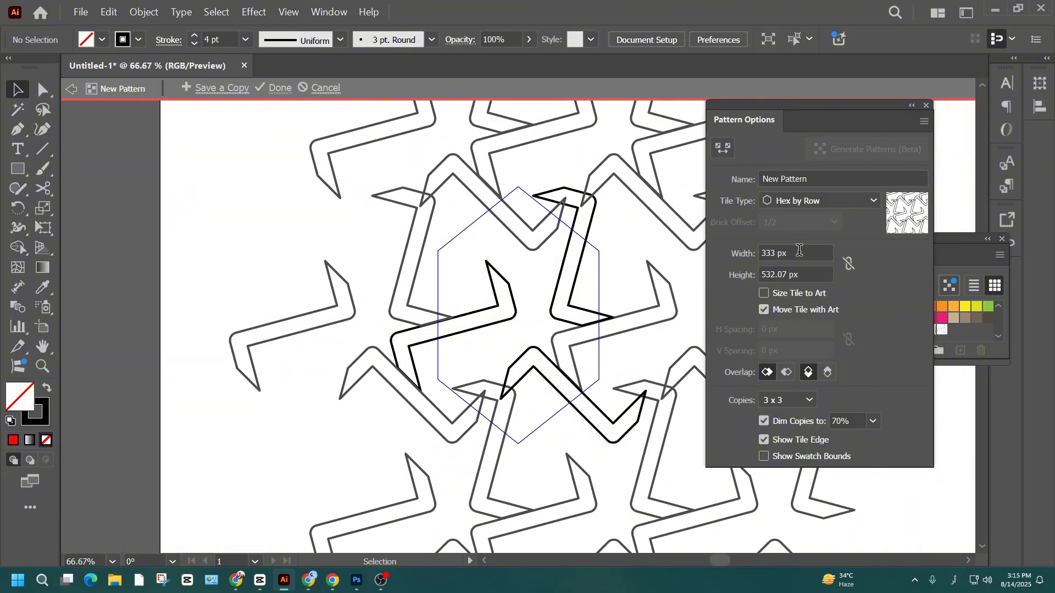
{"action": "key", "text": "Down"}
- Reduce the pattern tile's height to 384 px so the bands of neighbouring tiles meet
{"action": "double_click", "coordinate": [796, 273]}
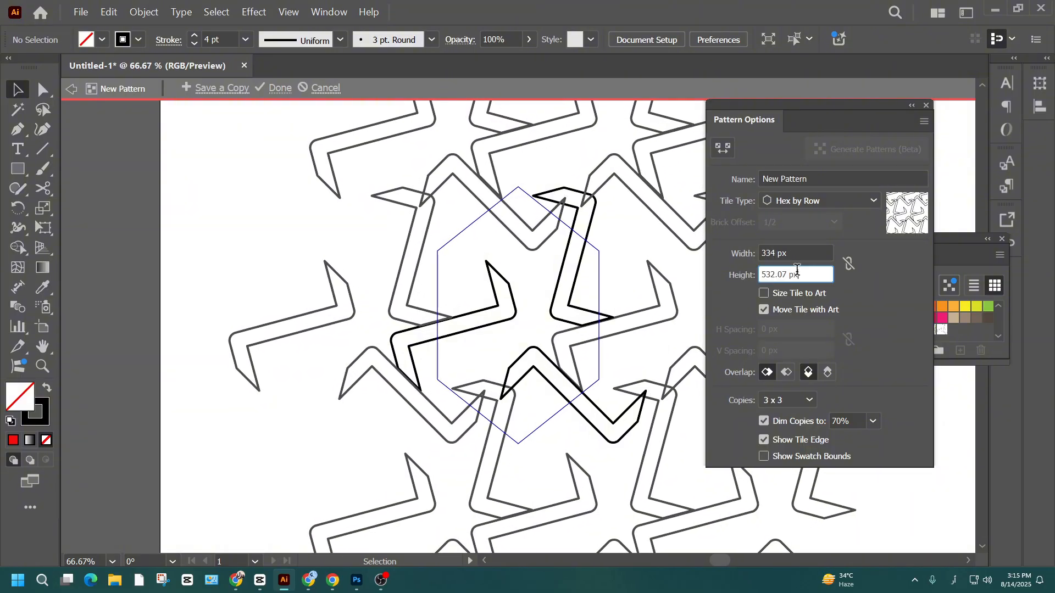
{"action": "type", "text": "504"}
{"action": "key", "text": "Return"}
{"action": "key", "text": "Down"}
{"action": "key", "text": "Down"}
{"action": "key", "text": "Down"}
{"action": "key", "text": "Down"}
{"action": "key", "text": "Down"}
{"action": "key", "text": "Down"}
{"action": "key", "text": "Down"}
{"action": "key", "text": "Down"}
{"action": "key", "text": "Down"}
{"action": "key", "text": "Down"}
{"action": "key", "text": "Down"}
{"action": "key", "text": "Down"}
{"action": "key", "text": "Down"}
{"action": "key", "text": "Down"}
{"action": "key", "text": "Down"}
{"action": "key", "text": "Down"}
{"action": "key", "text": "Down"}
{"action": "key", "text": "Down"}
{"action": "key", "text": "Down"}
{"action": "key", "text": "Down"}
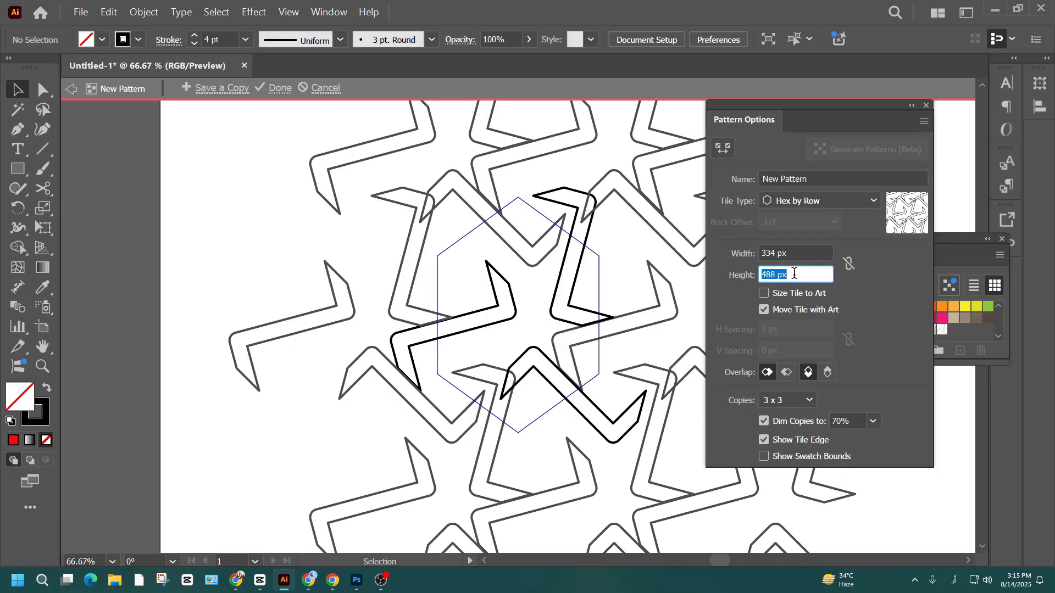
{"action": "key", "text": "Down"}
{"action": "key", "text": "Down"}
{"action": "key", "text": "Down"}
{"action": "key", "text": "Down"}
{"action": "key", "text": "Down"}
{"action": "key", "text": "Down"}
{"action": "key", "text": "Down"}
{"action": "key", "text": "Down"}
{"action": "key", "text": "Down"}
{"action": "key", "text": "Down"}
{"action": "key", "text": "Down"}
{"action": "key", "text": "Down"}
{"action": "key", "text": "Down"}
{"action": "key", "text": "Down"}
{"action": "key", "text": "Down"}
{"action": "key", "text": "Down"}
{"action": "key", "text": "Down"}
{"action": "key", "text": "Down"}
{"action": "key", "text": "Down"}
{"action": "key", "text": "Down"}
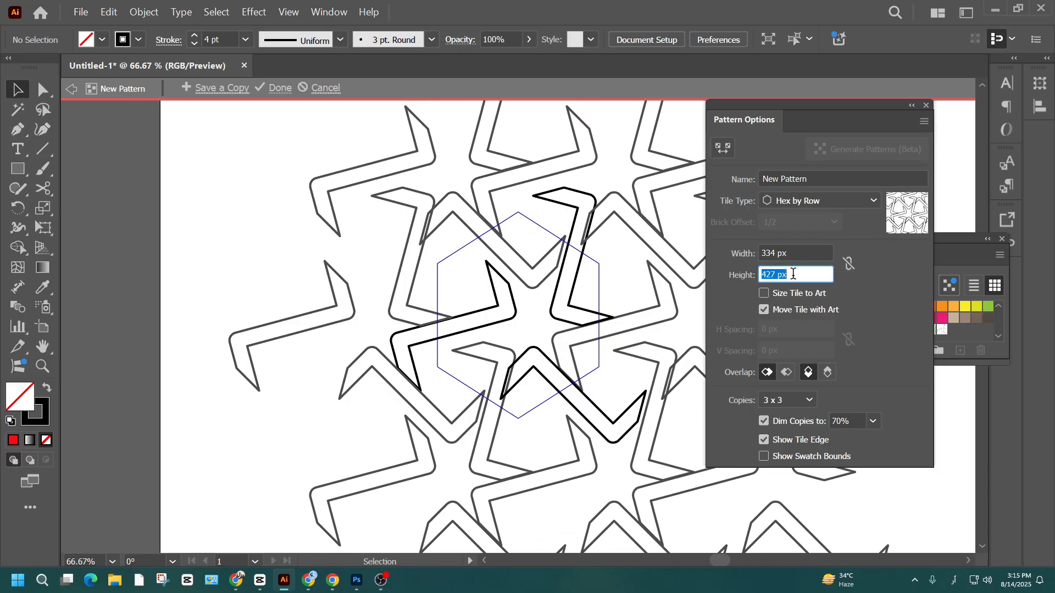
{"action": "key", "text": "Down"}
{"action": "key", "text": "Down"}
{"action": "key", "text": "Down"}
{"action": "key", "text": "Down"}
{"action": "key", "text": "Down"}
{"action": "key", "text": "Down"}
{"action": "key", "text": "Down"}
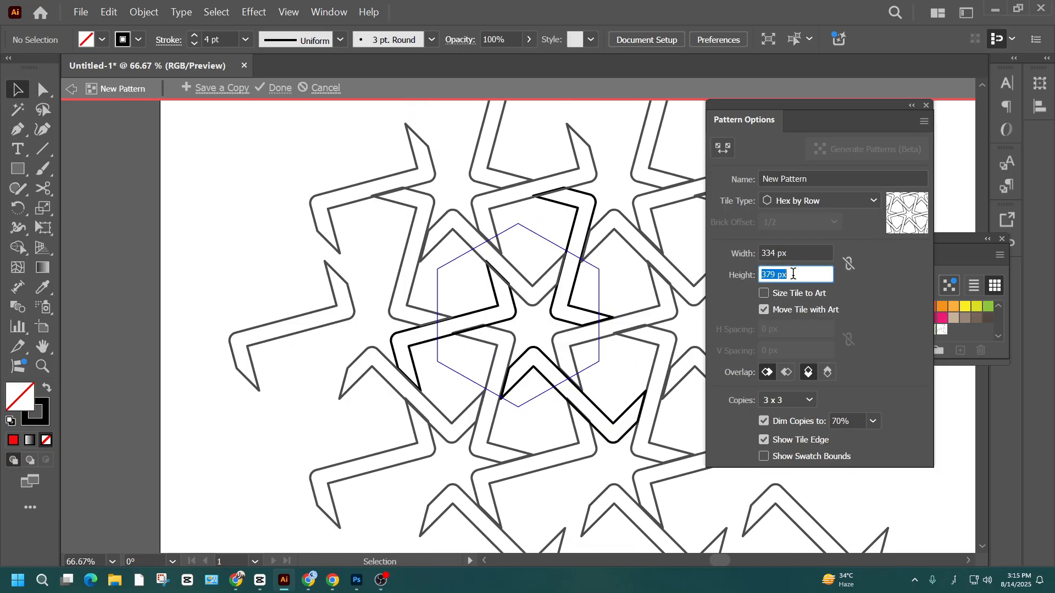
{"action": "key", "text": "Up"}
{"action": "key", "text": "Up"}
{"action": "key", "text": "Up"}
{"action": "key", "text": "Up"}
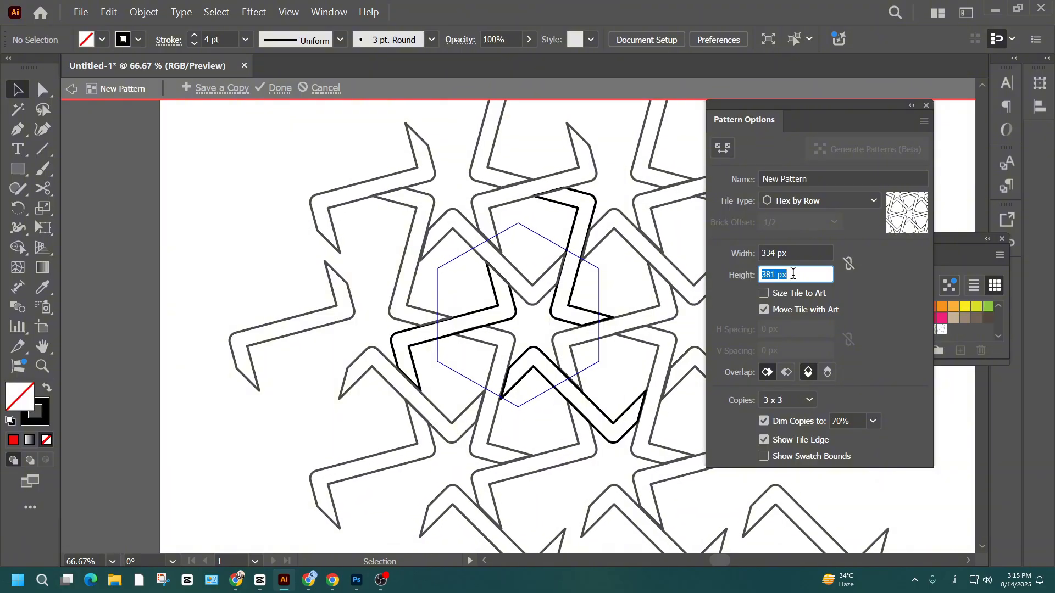
{"action": "key", "text": "Up"}
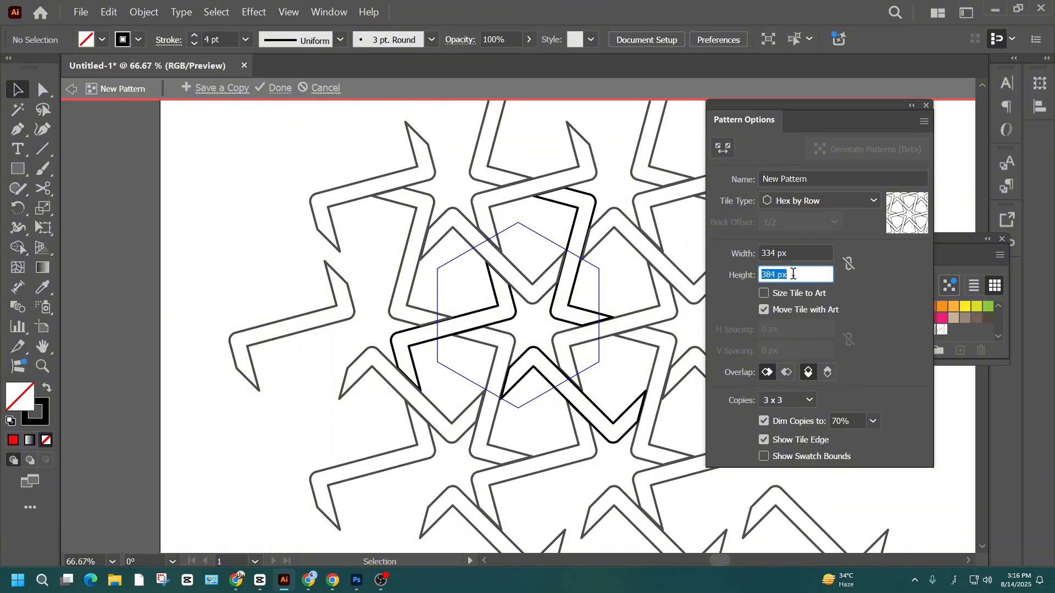
- Fine-tune the pattern tile to a width of 331 px and a height of 382 px
{"action": "left_click", "coordinate": [799, 253]}
{"action": "key", "text": "Down"}
{"action": "key", "text": "Down"}
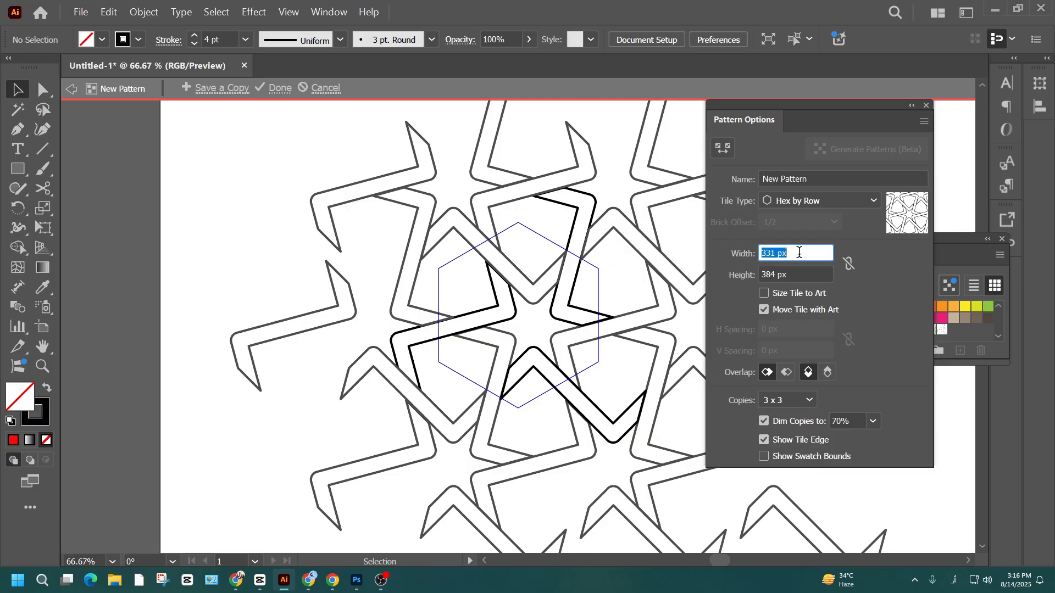
{"action": "left_click", "coordinate": [796, 273]}
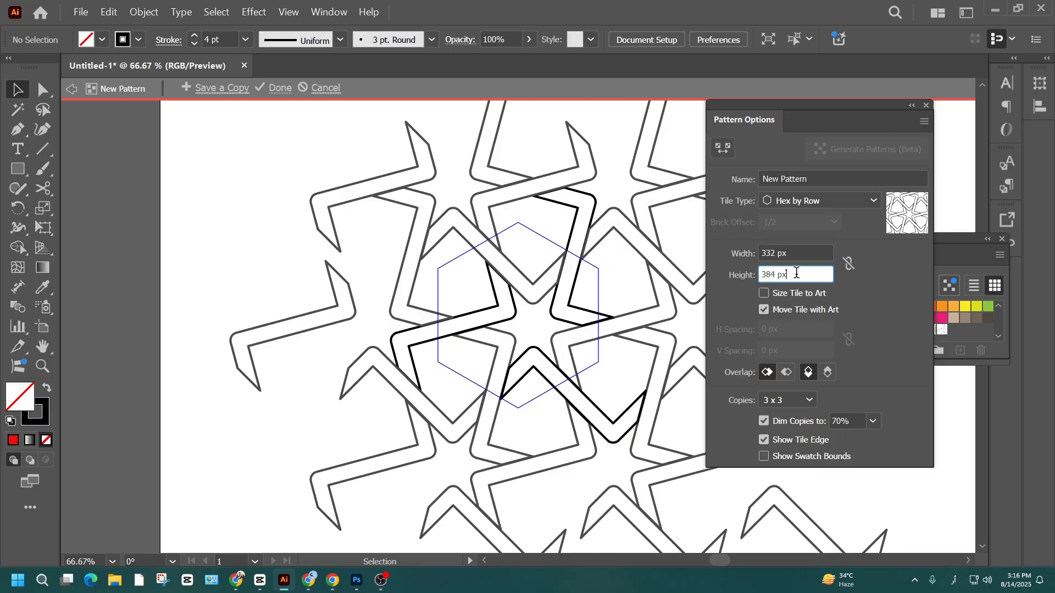
{"action": "key", "text": "Down"}
{"action": "key", "text": "Down"}
{"action": "key", "text": "Down"}
{"action": "key", "text": "Down"}
{"action": "key", "text": "Down"}
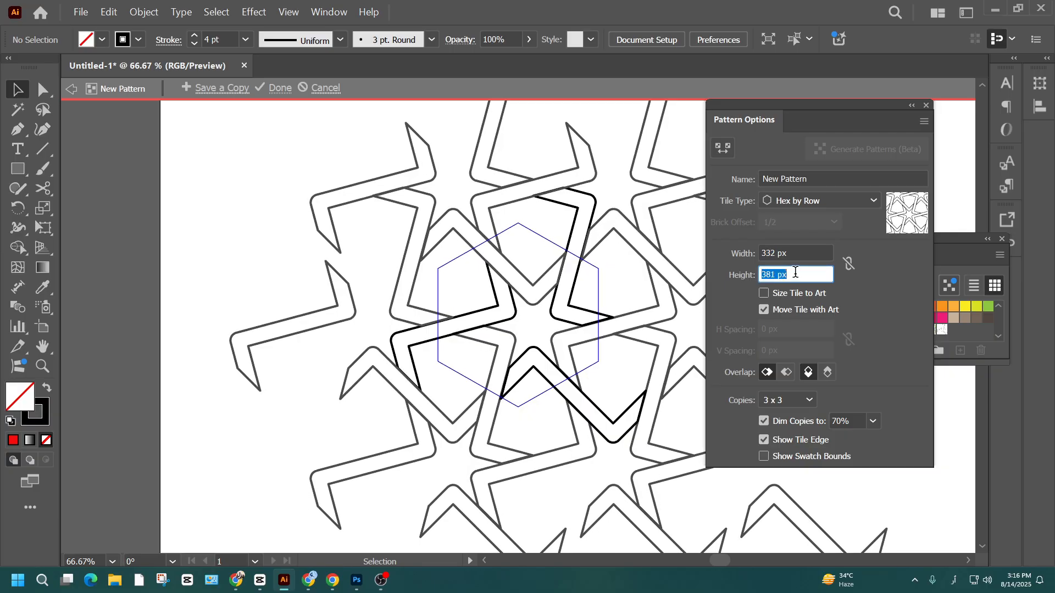
{"action": "key", "text": "Up"}
{"action": "key", "text": "Up"}
{"action": "key", "text": "Up"}
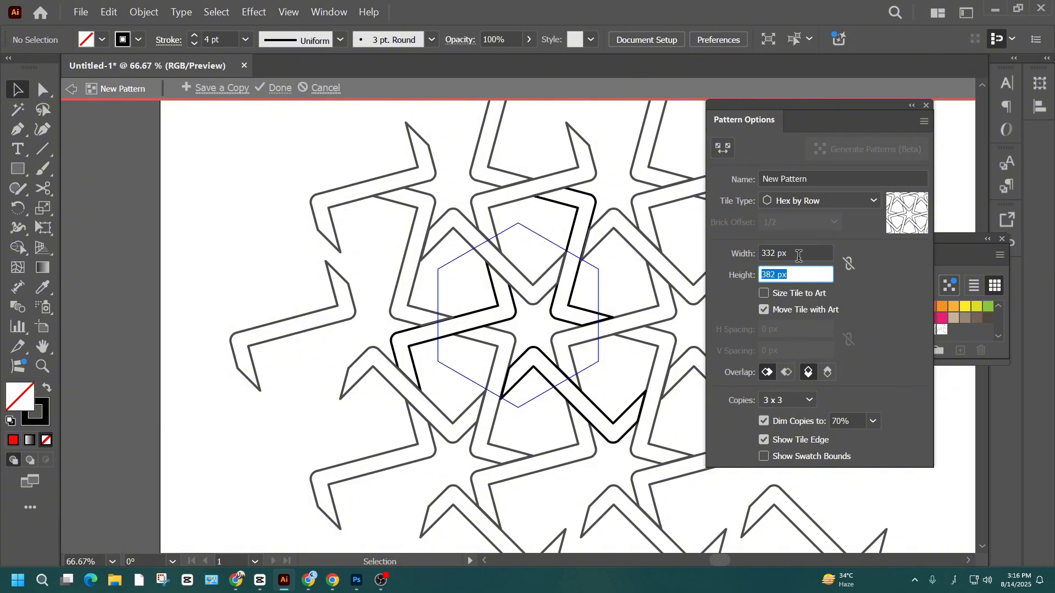
{"action": "left_click", "coordinate": [799, 255]}
{"action": "key", "text": "Down"}
{"action": "key", "text": "Down"}
{"action": "key", "text": "Up"}
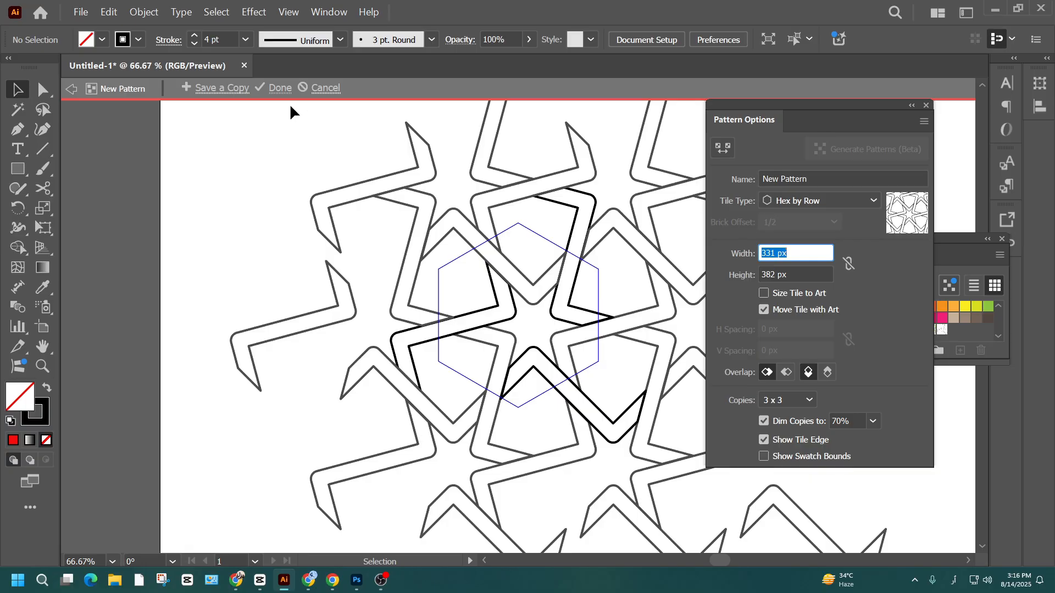
- Finish editing the pattern and draw an artboard-sized rectangle filled with the new pattern swatch
{"action": "left_click", "coordinate": [281, 88]}
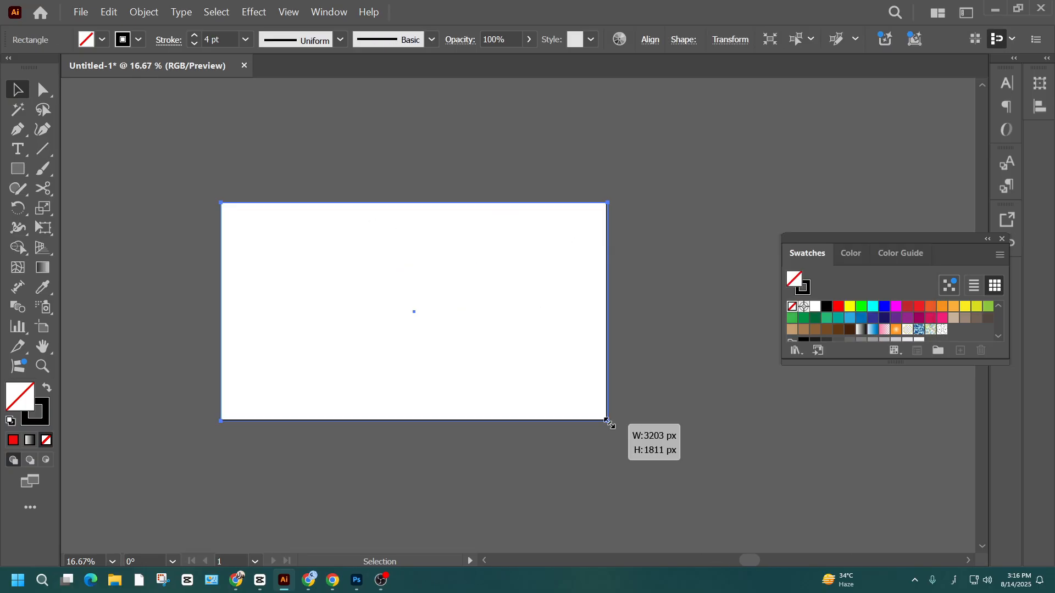
{"action": "left_click_drag", "start_coordinate": [610, 424], "coordinate": [608, 421]}
{"action": "left_click", "coordinate": [941, 331]}
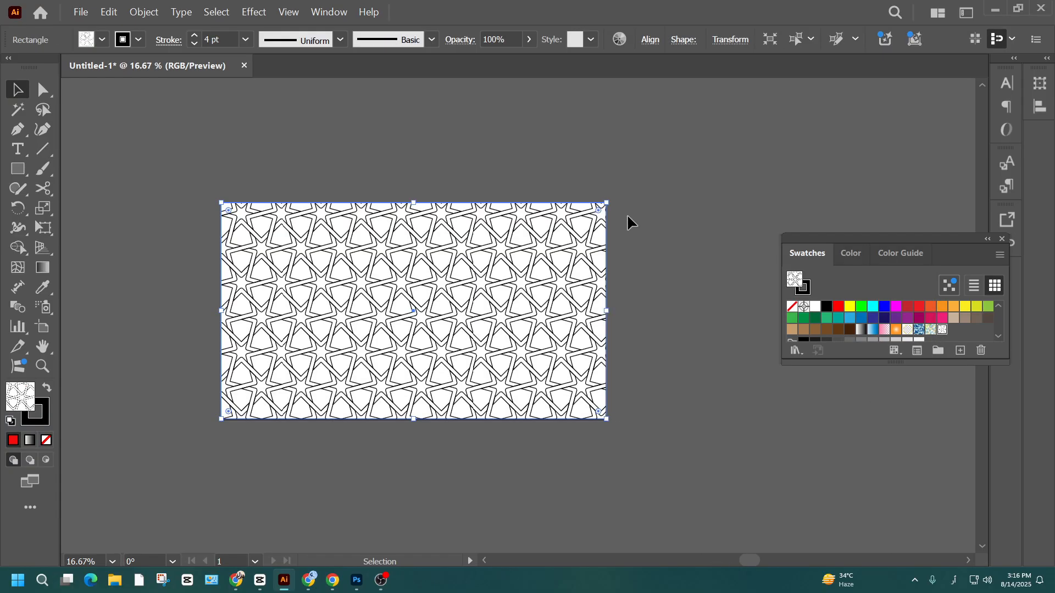
{"action": "scroll", "coordinate": [449, 419], "scroll_direction": "up", "scroll_amount": 2}
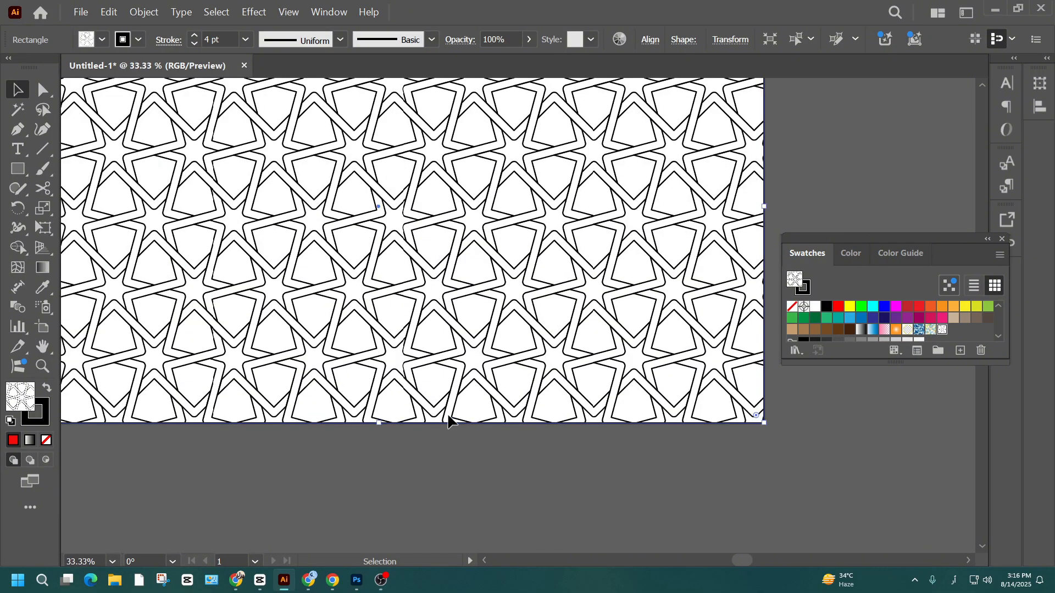